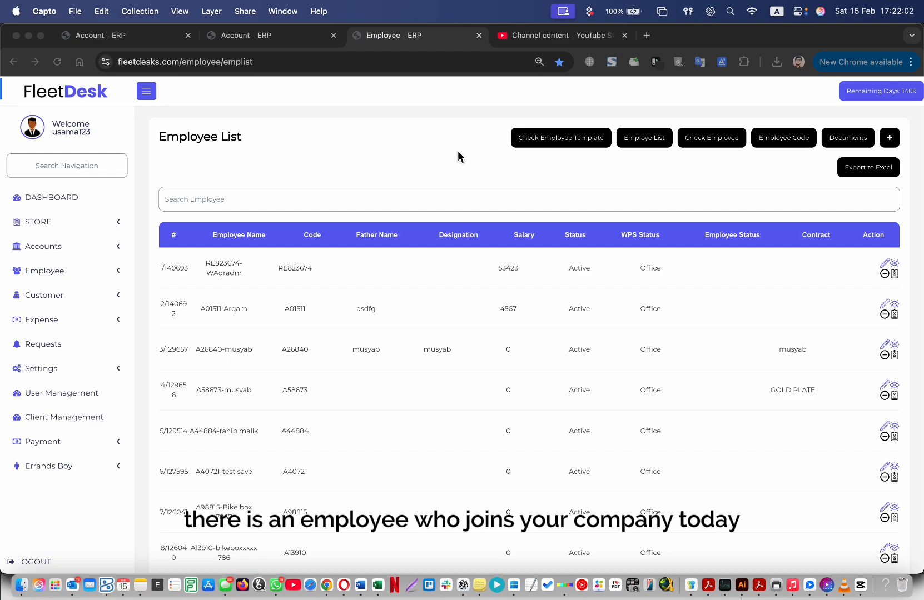
Start a new employee, enter the name, and overwrite the suggested account code with the company's code.
{"action": "left_click", "coordinate": [887, 142]}
{"action": "left_click", "coordinate": [897, 143]}
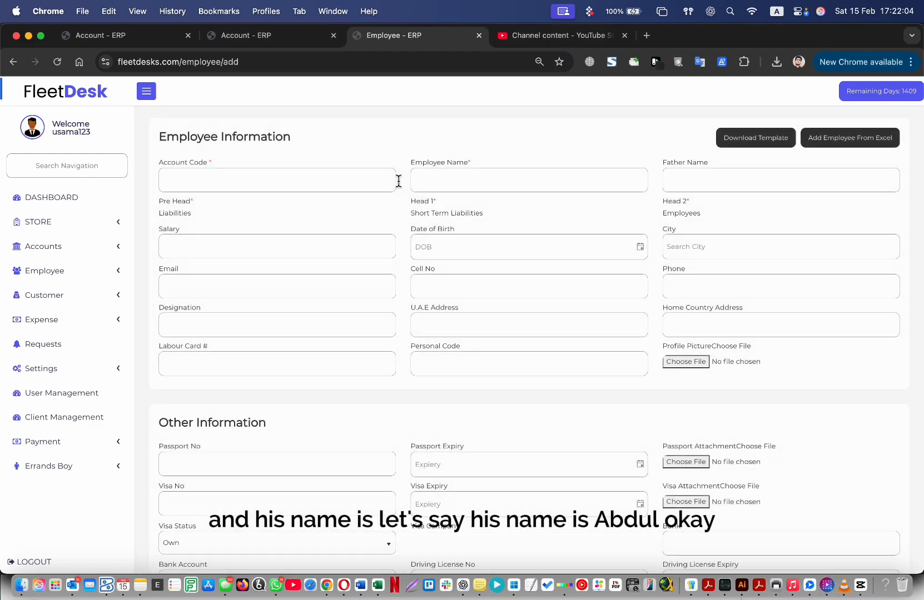
{"action": "left_click", "coordinate": [461, 181]}
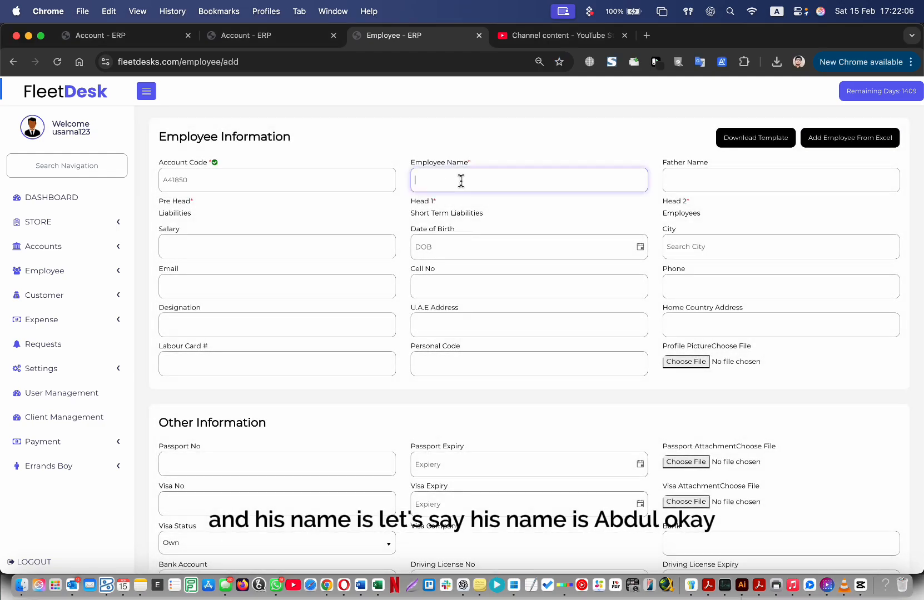
{"action": "left_click", "coordinate": [297, 181]}
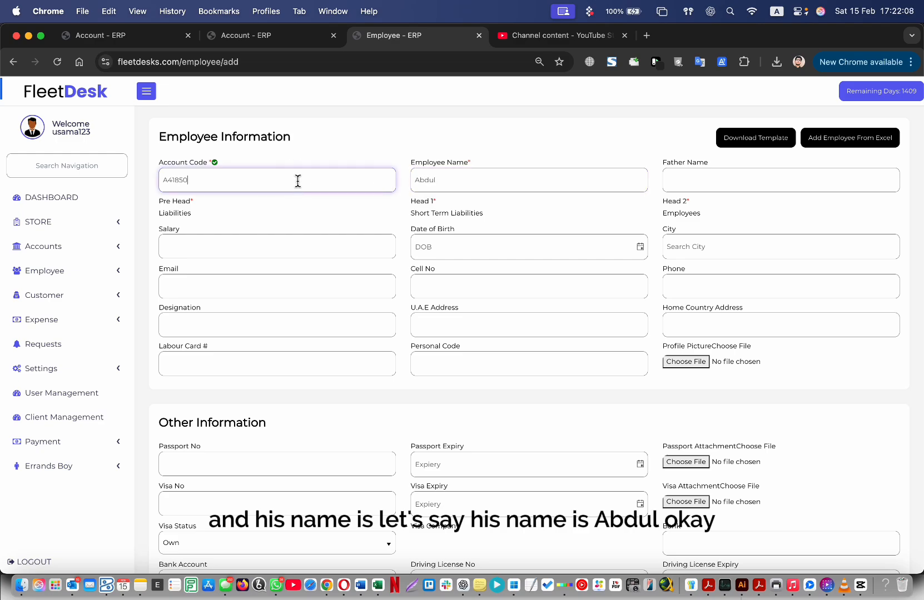
{"action": "left_click_drag", "start_coordinate": [191, 185], "coordinate": [173, 185]}
{"action": "left_click", "coordinate": [200, 186]}
{"action": "double_click", "coordinate": [166, 184]}
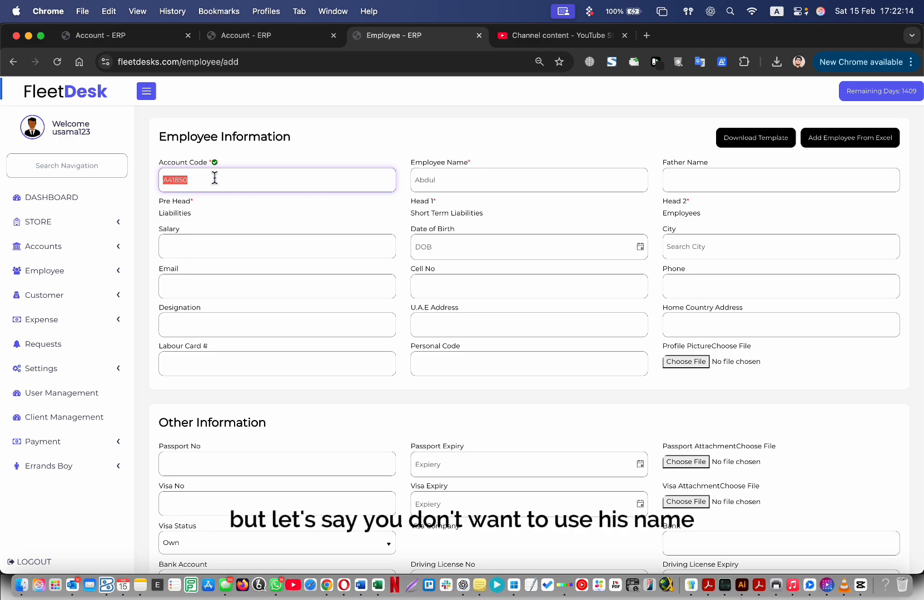
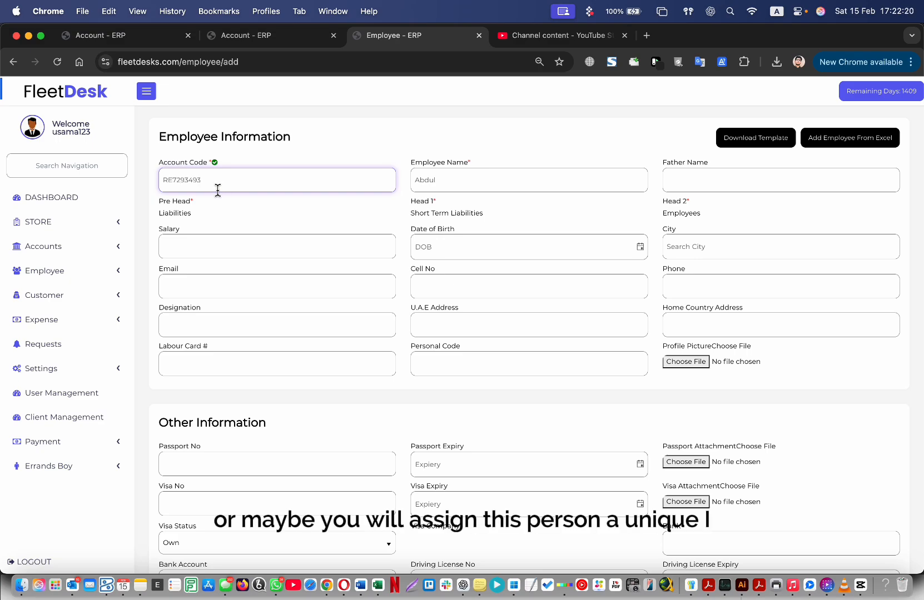
{"action": "double_click", "coordinate": [217, 189]}
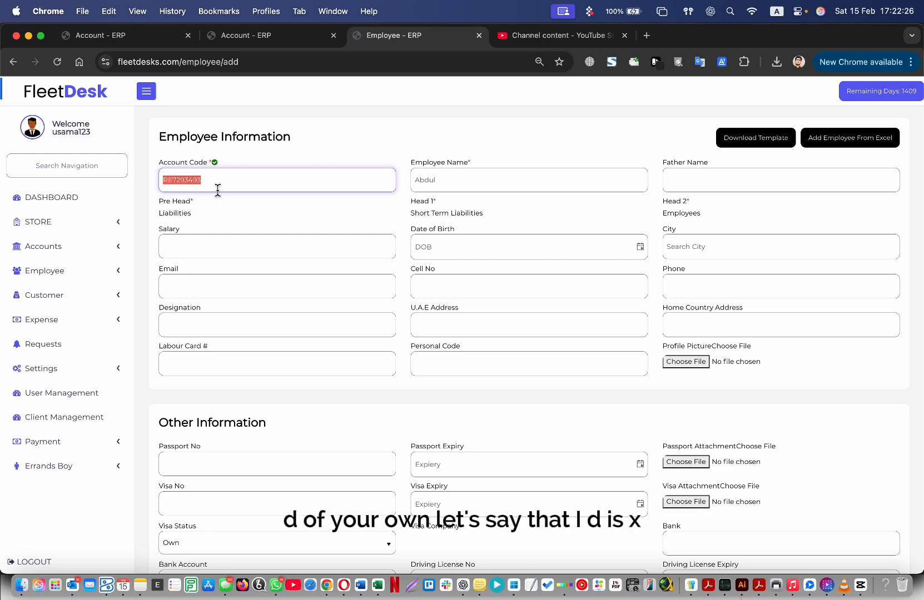
{"action": "type", "text": "xyz00B3"}
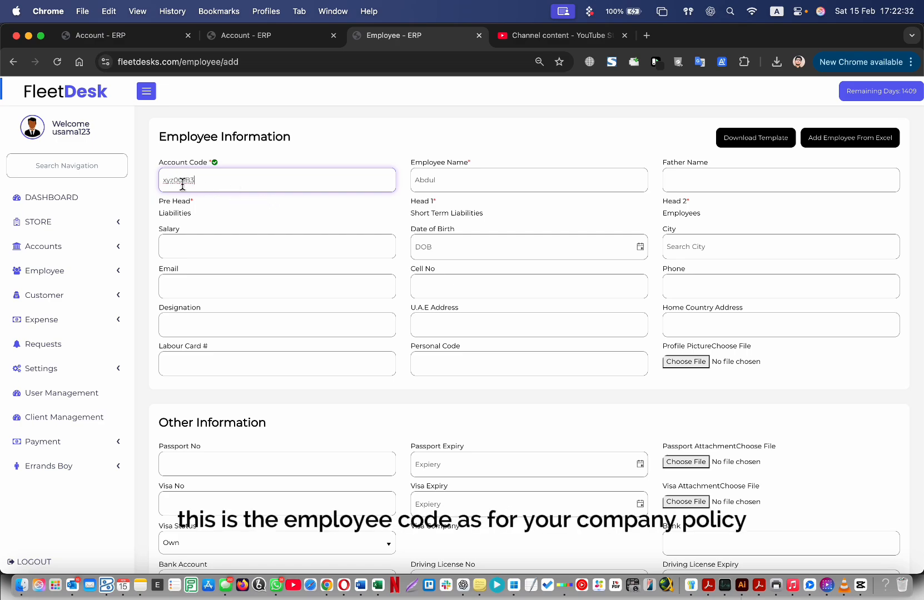
{"action": "type", "text": "X"}
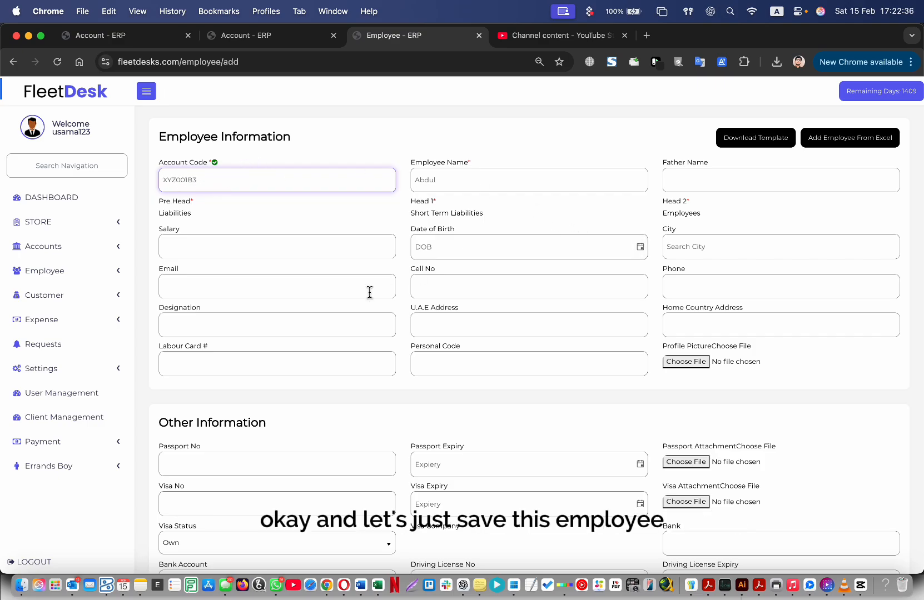
Save the new employee record.
{"action": "scroll", "coordinate": [337, 311], "scroll_direction": "down", "scroll_amount": 2}
{"action": "scroll", "coordinate": [311, 333], "scroll_direction": "down", "scroll_amount": 4}
{"action": "scroll", "coordinate": [247, 437], "scroll_direction": "up", "scroll_amount": 6}
{"action": "scroll", "coordinate": [244, 448], "scroll_direction": "down", "scroll_amount": 6}
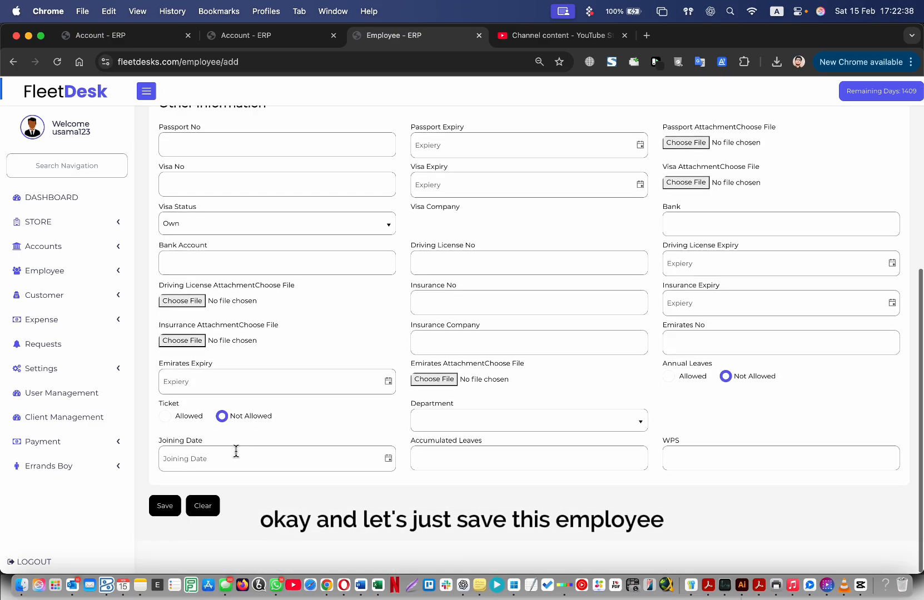
{"action": "left_click", "coordinate": [165, 515]}
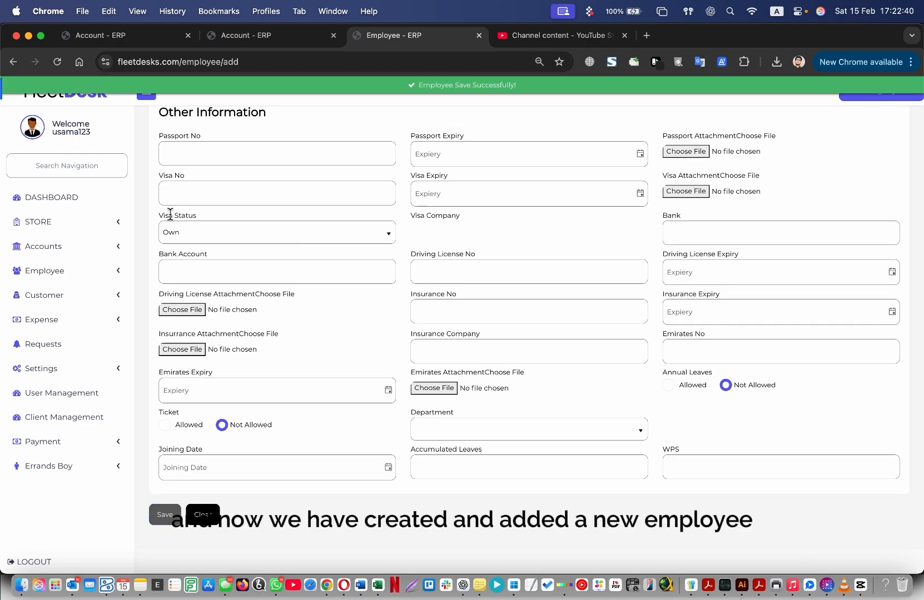
{"action": "left_click", "coordinate": [69, 271]}
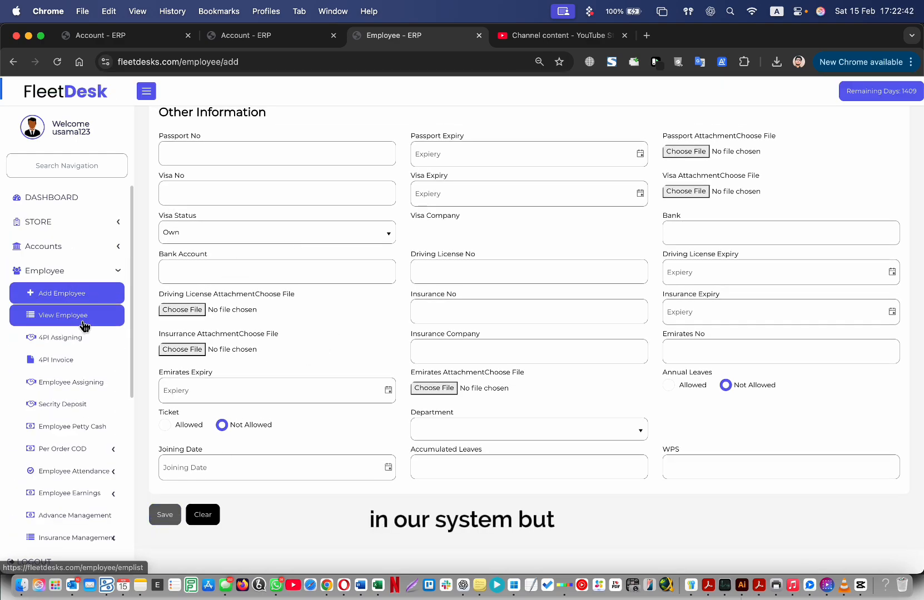
Enter a passport number on the first employee's record, copy it, and save the record.
{"action": "left_click", "coordinate": [84, 317]}
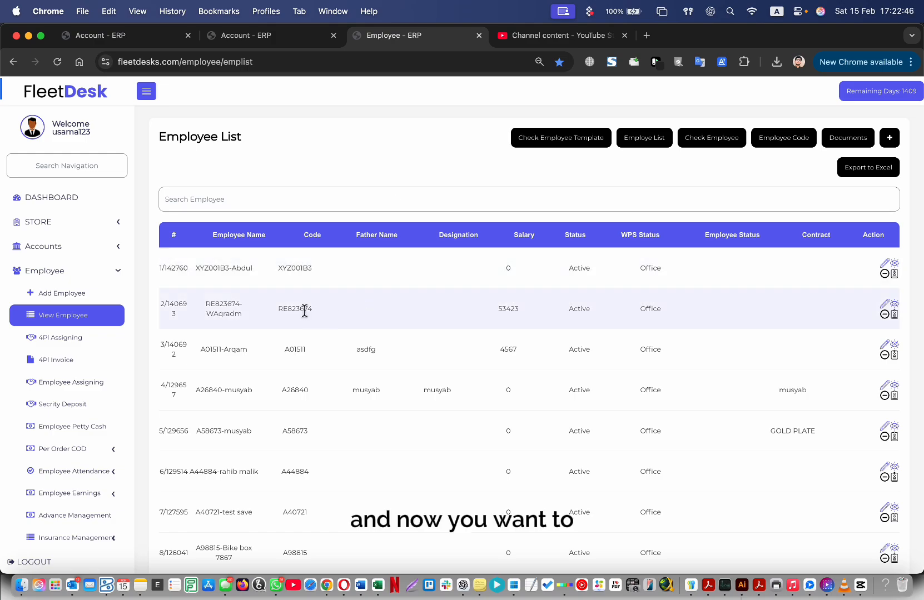
{"action": "left_click", "coordinate": [884, 263]}
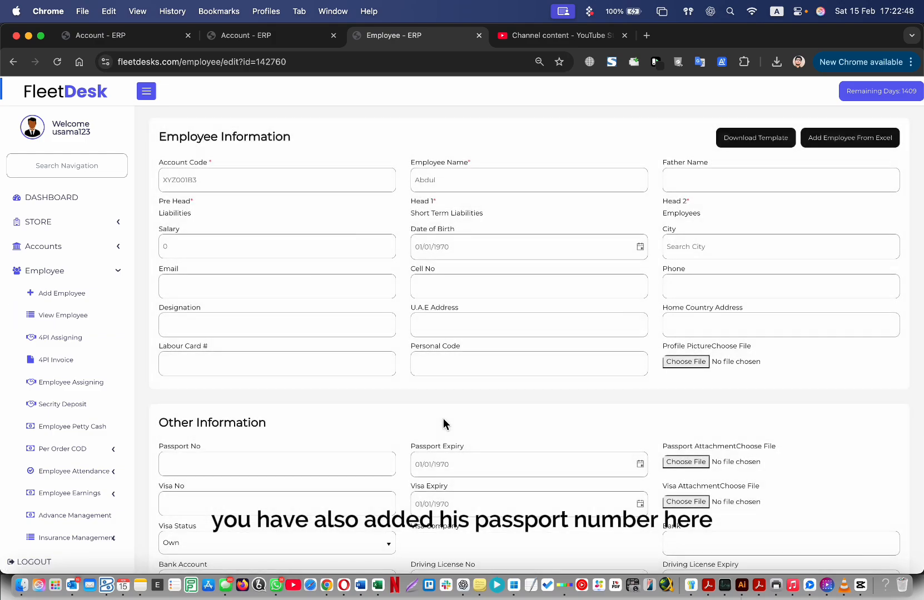
{"action": "scroll", "coordinate": [443, 418], "scroll_direction": "down", "scroll_amount": 5}
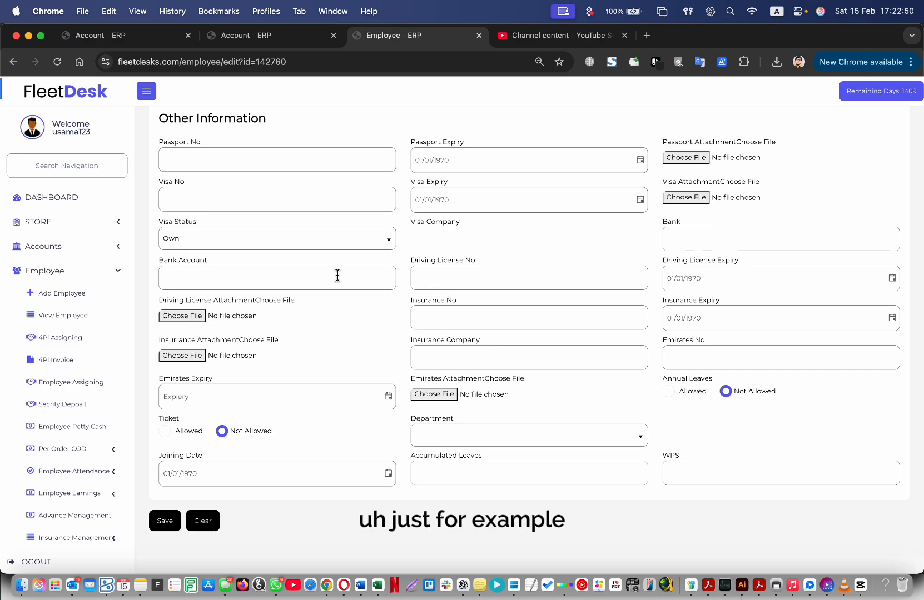
{"action": "left_click", "coordinate": [272, 154]}
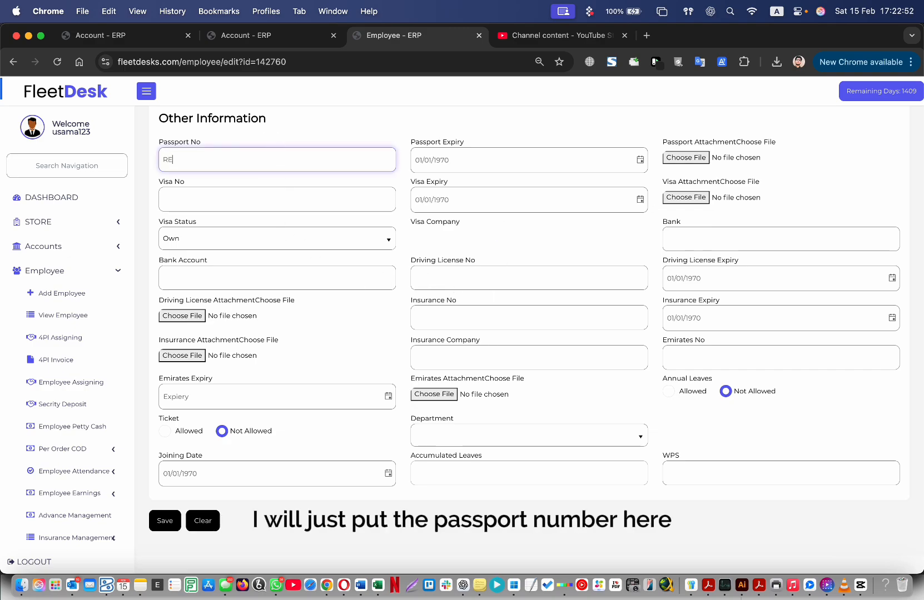
{"action": "key", "text": "super+v"}
{"action": "key", "text": "super+a"}
{"action": "key", "text": "super+c"}
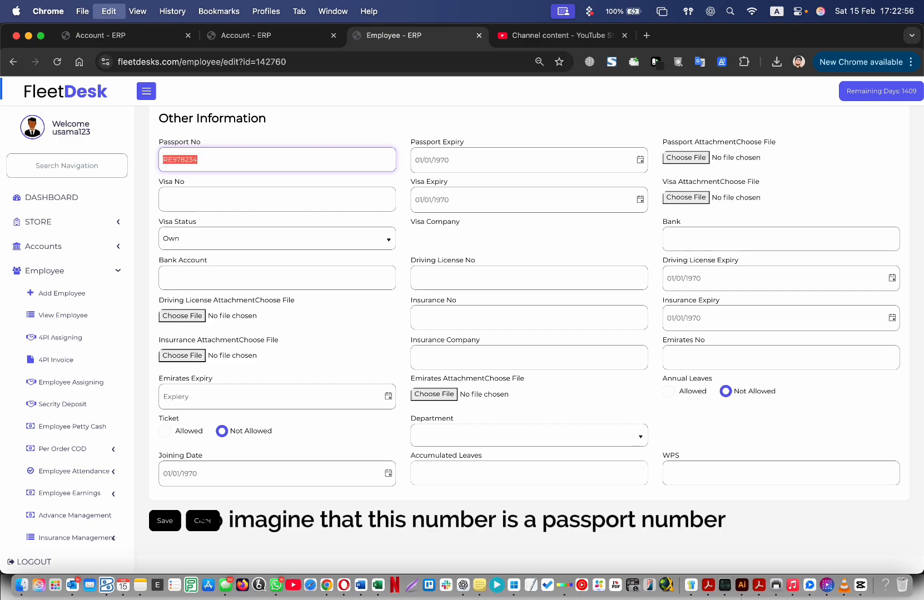
{"action": "left_click", "coordinate": [184, 508]}
{"action": "left_click", "coordinate": [165, 519]}
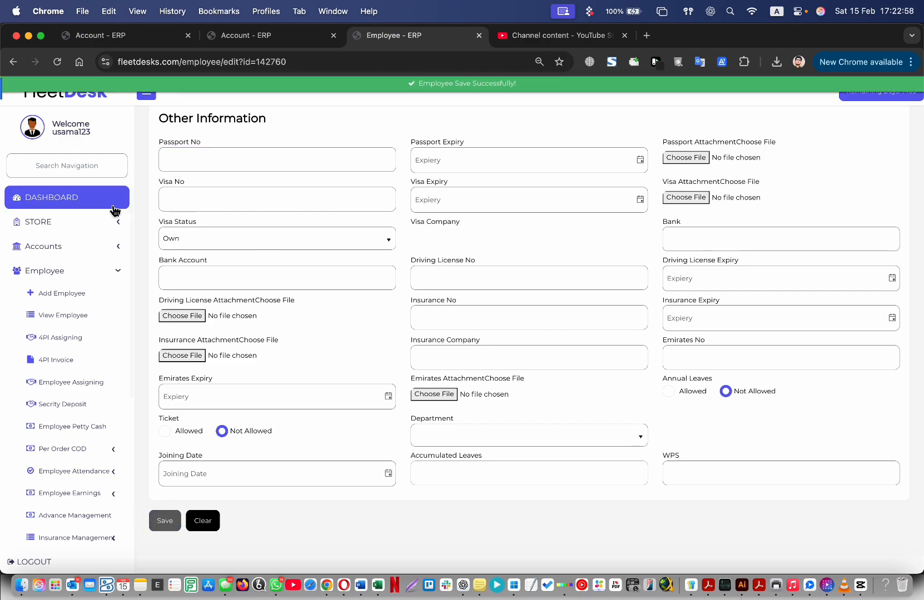
Search the Employee List by the copied passport number, which finds nobody, then clear the search.
{"action": "left_click", "coordinate": [74, 314]}
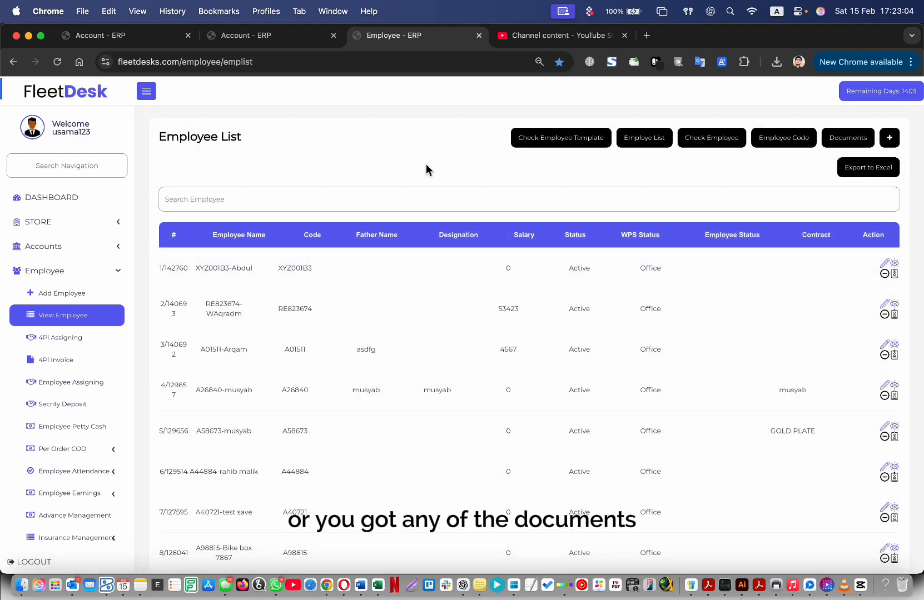
{"action": "left_click", "coordinate": [390, 204]}
{"action": "key", "text": "super+v"}
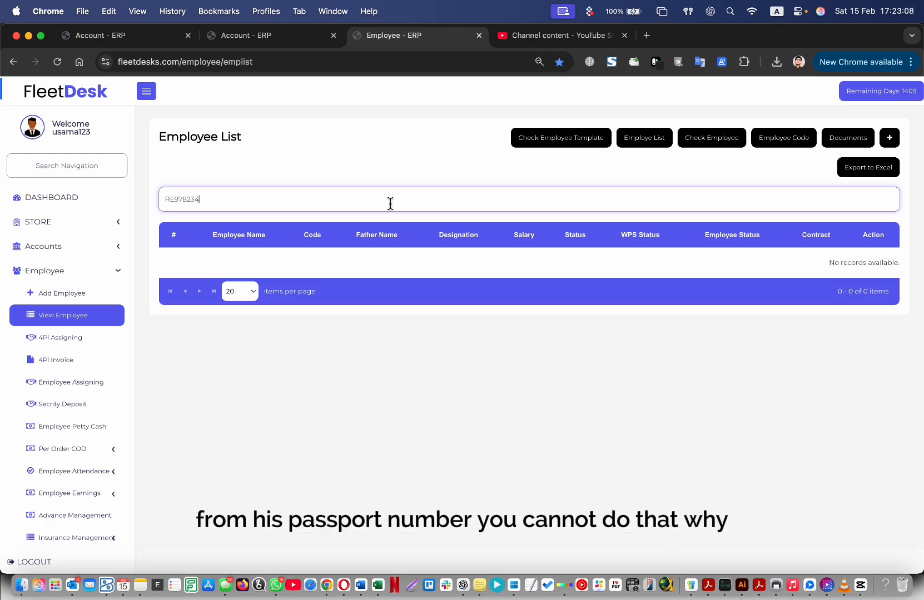
{"action": "key", "text": "super+a"}
{"action": "key", "text": "BackSpace"}
Search by the new employee's copied name, which returns many employees, then clear the search.
{"action": "double_click", "coordinate": [224, 268]}
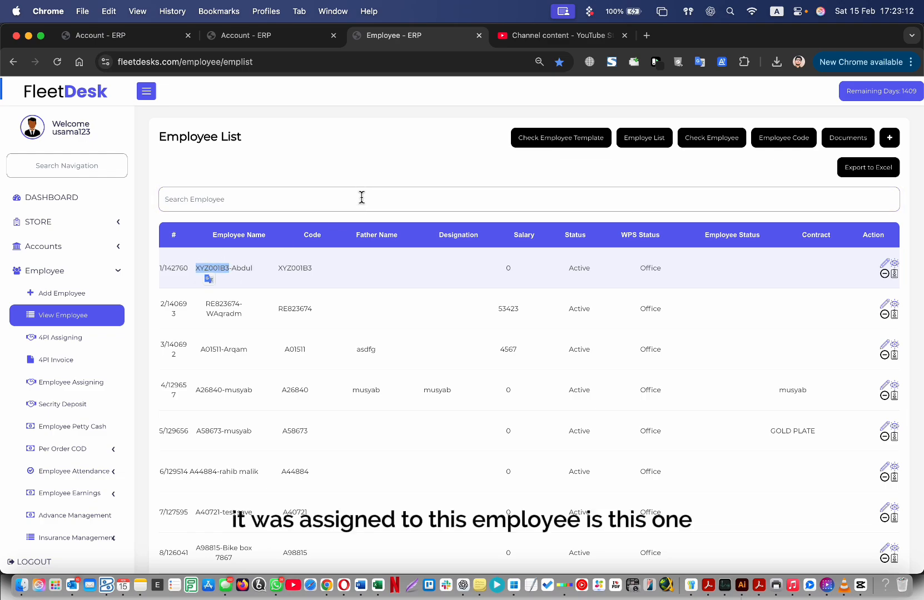
{"action": "left_click", "coordinate": [335, 154]}
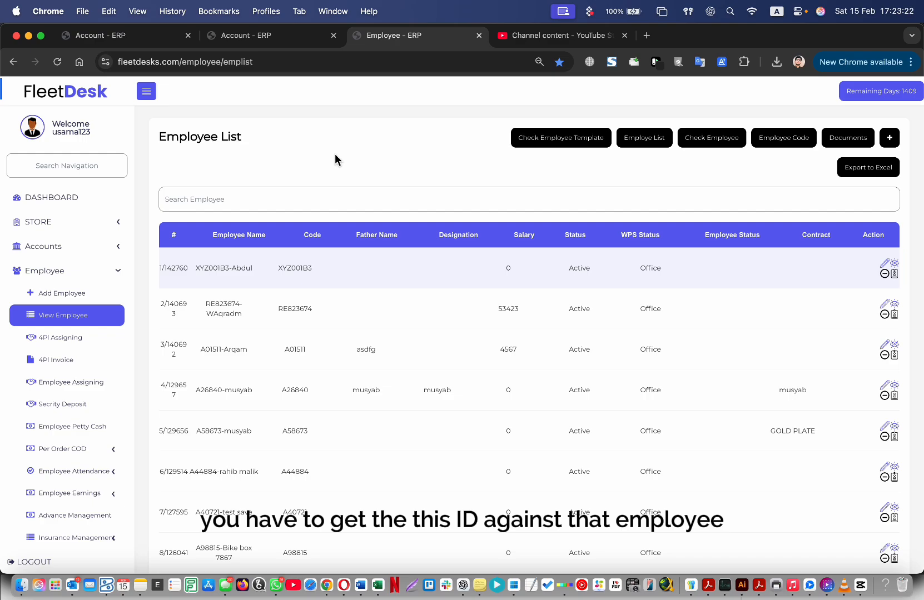
{"action": "double_click", "coordinate": [221, 269]}
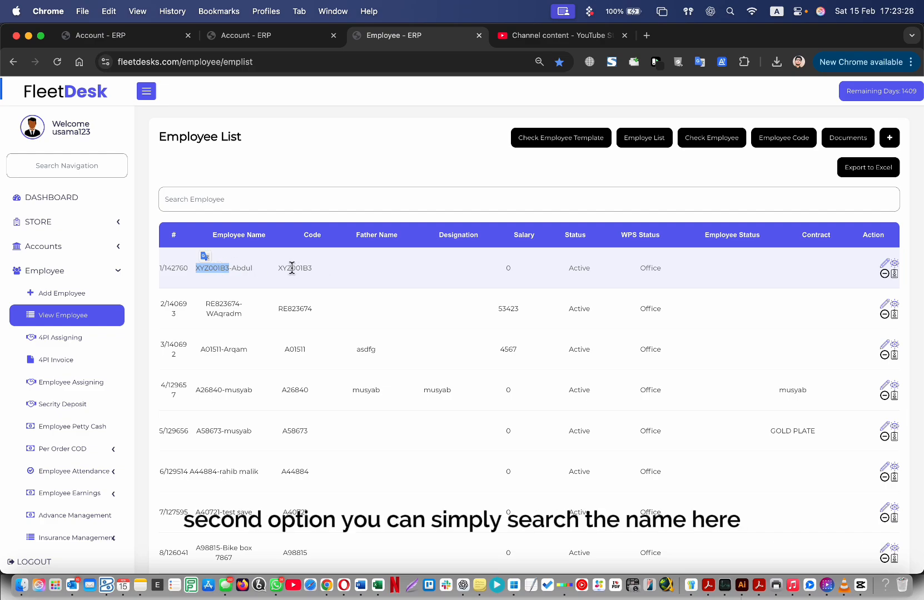
{"action": "double_click", "coordinate": [240, 269]}
{"action": "key", "text": "super+c"}
{"action": "left_click", "coordinate": [280, 210]}
{"action": "key", "text": "super+v"}
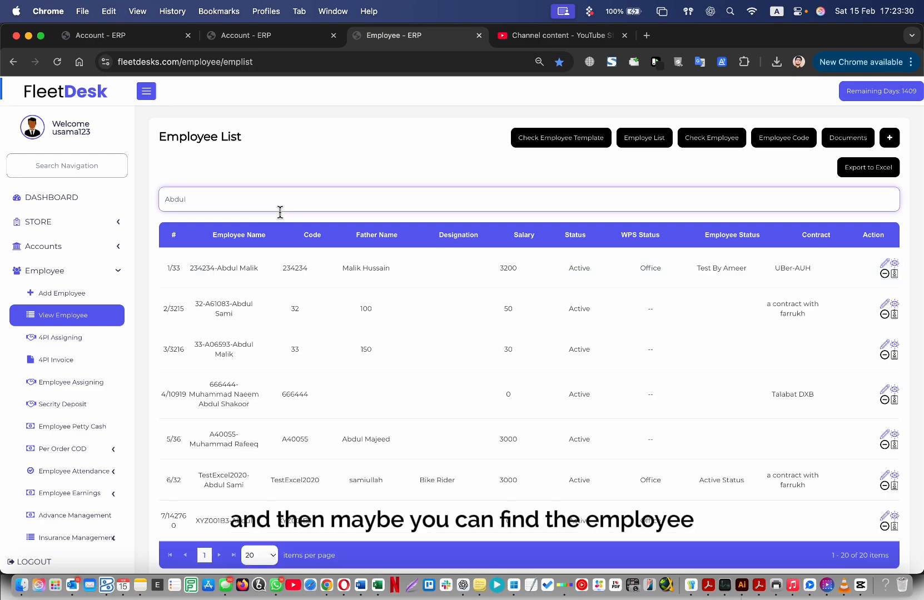
{"action": "left_click", "coordinate": [228, 272]}
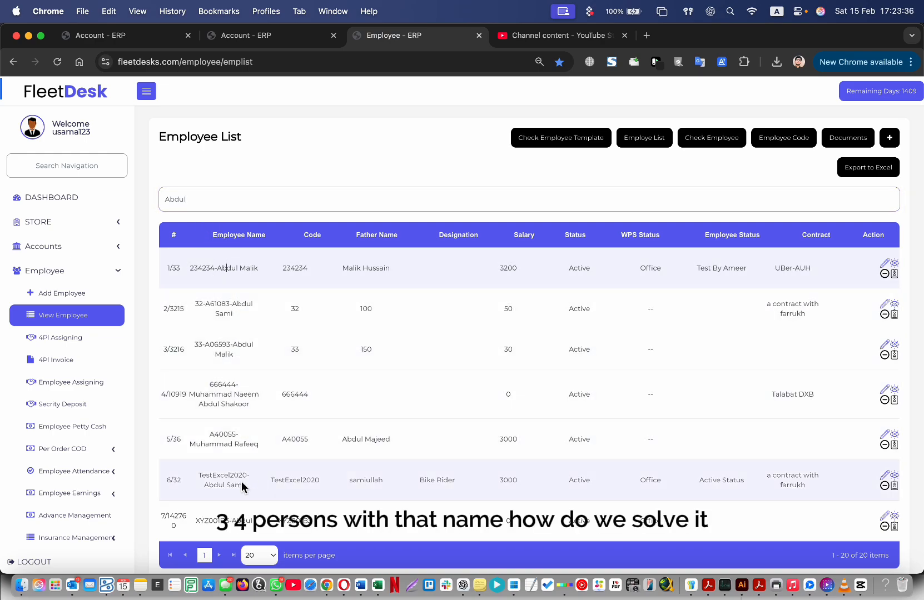
{"action": "double_click", "coordinate": [705, 198]}
{"action": "key", "text": "BackSpace"}
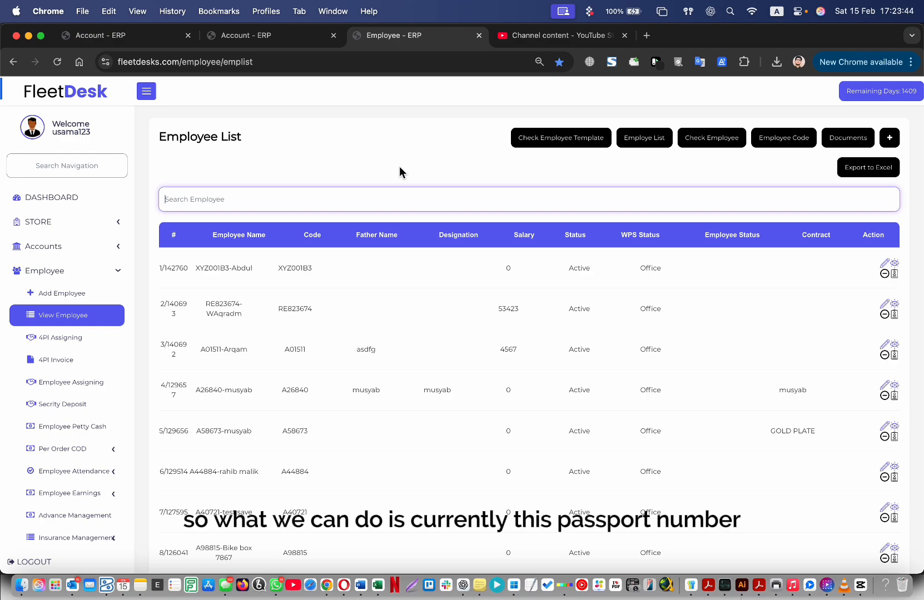
Copy the stored passport number from the new employee's edit form and go back to the list.
{"action": "left_click", "coordinate": [884, 264]}
{"action": "double_click", "coordinate": [212, 471]}
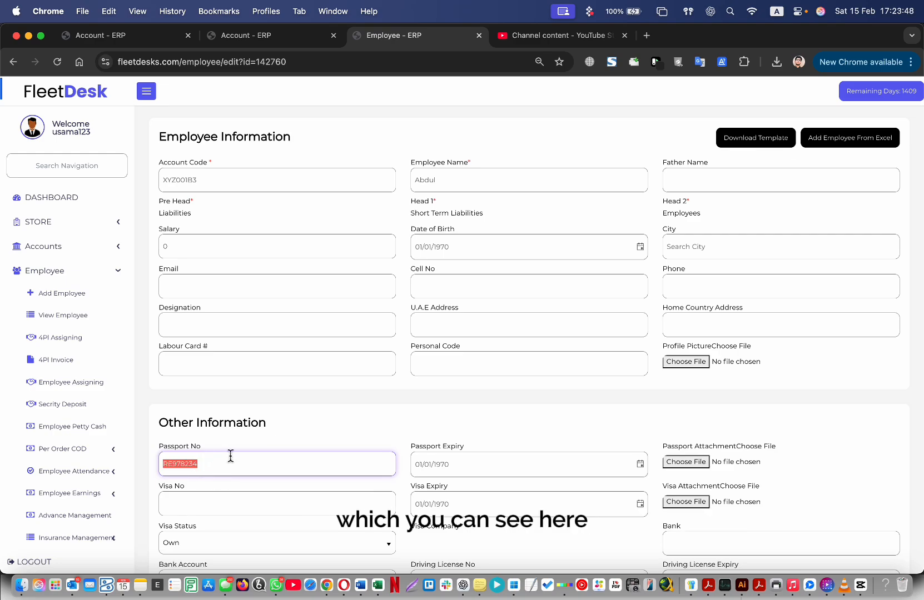
{"action": "left_click", "coordinate": [254, 420]}
{"action": "double_click", "coordinate": [214, 469]}
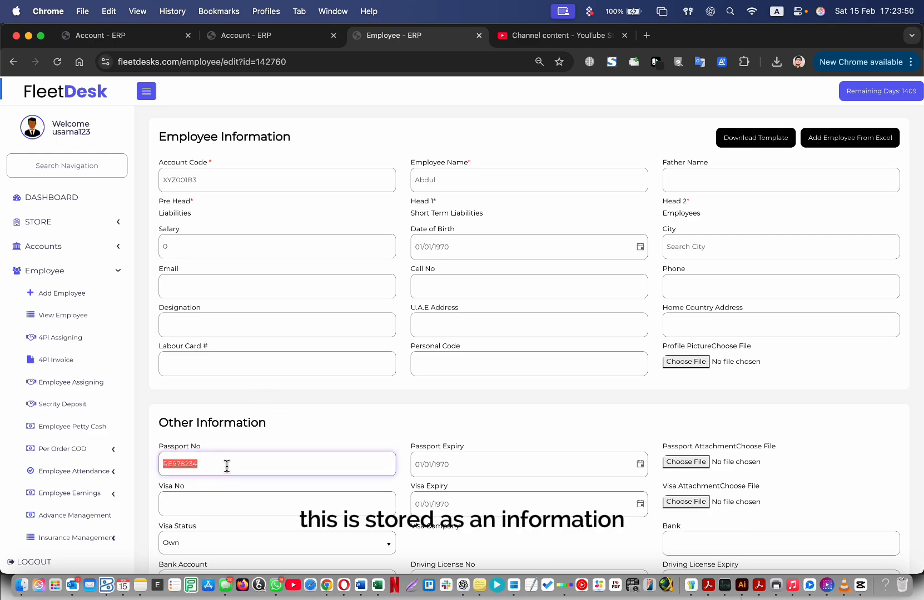
{"action": "left_click", "coordinate": [281, 411]}
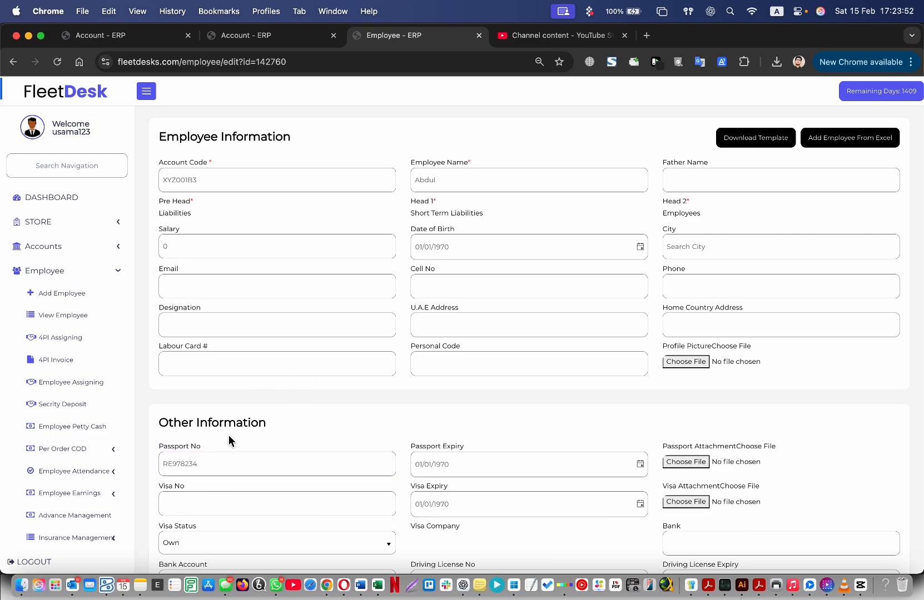
{"action": "left_click", "coordinate": [221, 460]}
{"action": "double_click", "coordinate": [220, 460]}
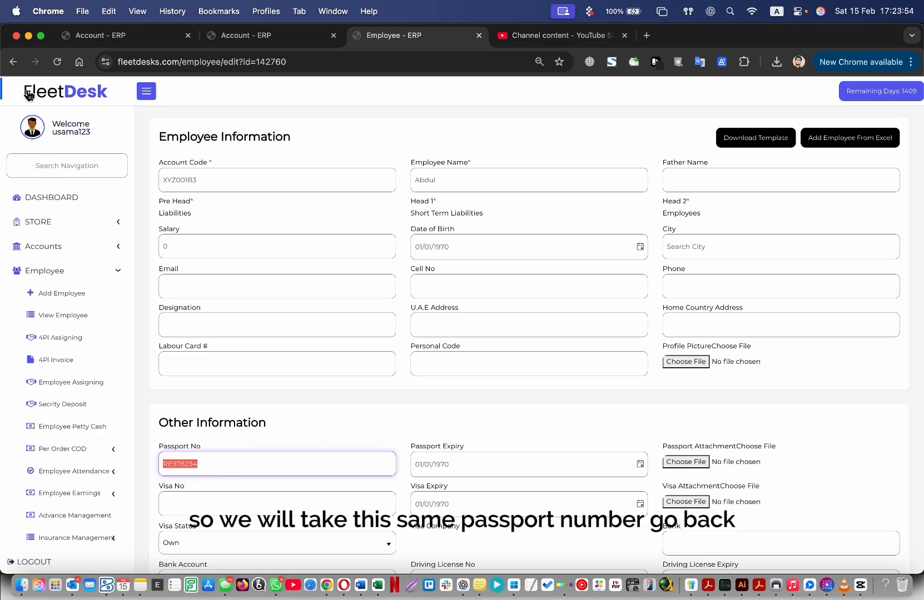
{"action": "left_click", "coordinate": [13, 61]}
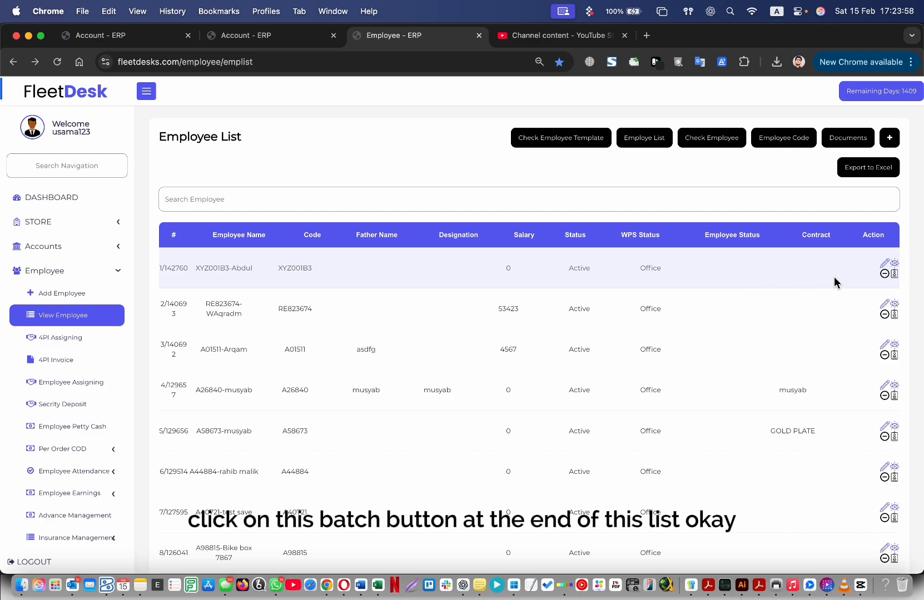
Add the pasted passport number as a second account code for the first employee.
{"action": "left_click", "coordinate": [894, 273]}
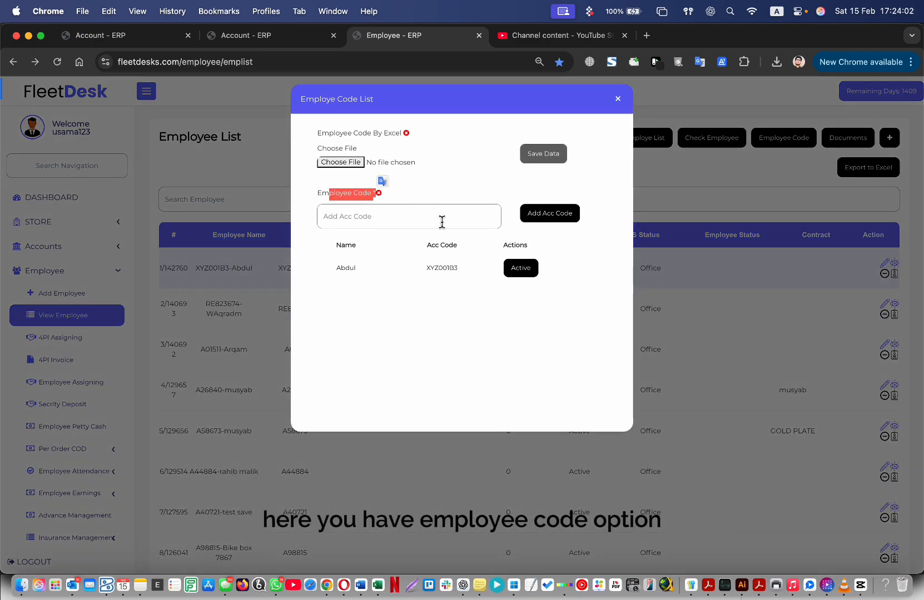
{"action": "left_click", "coordinate": [411, 221]}
{"action": "key", "text": "super+v"}
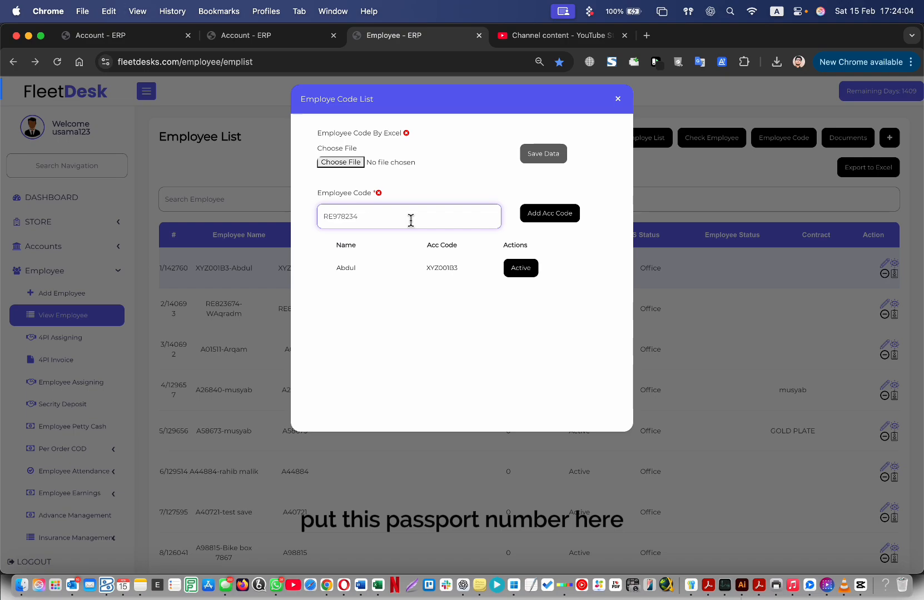
{"action": "left_click", "coordinate": [396, 189]}
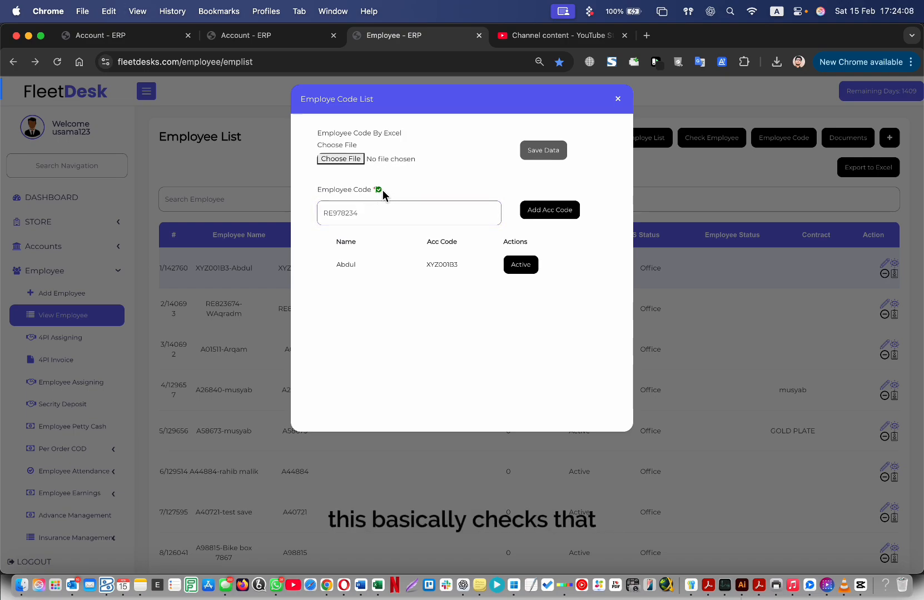
{"action": "left_click", "coordinate": [377, 213]}
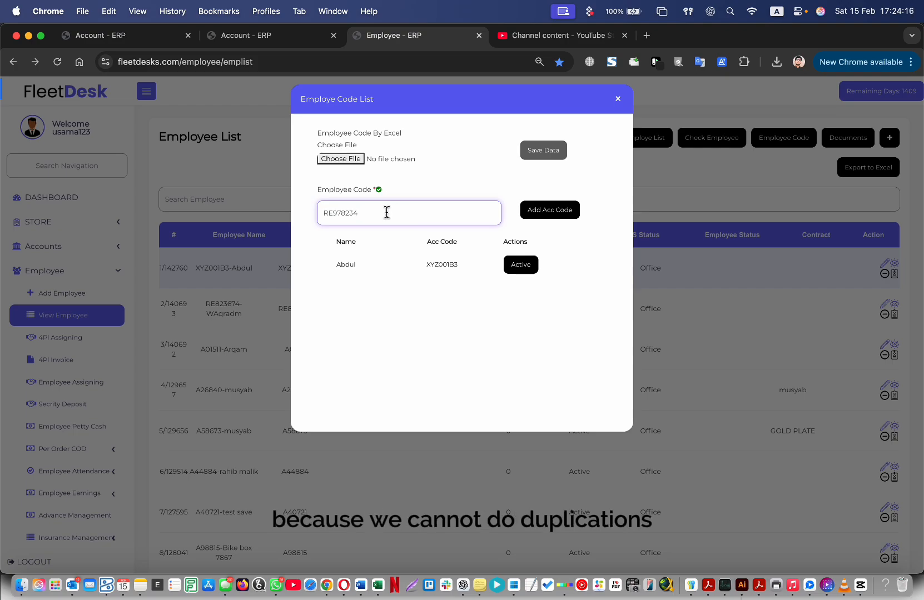
{"action": "left_click", "coordinate": [389, 206]}
{"action": "left_click", "coordinate": [376, 221]}
{"action": "double_click", "coordinate": [376, 221]}
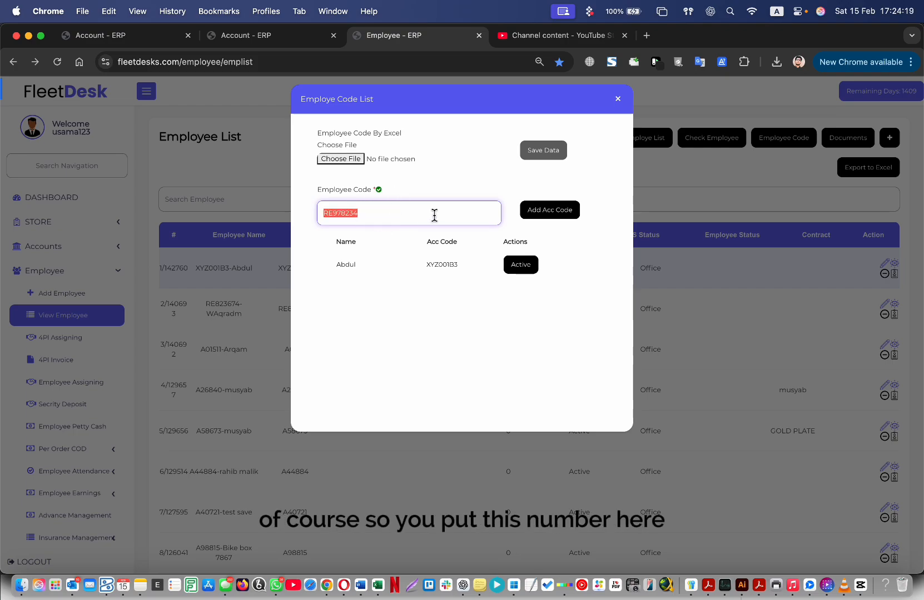
{"action": "left_click", "coordinate": [552, 211]}
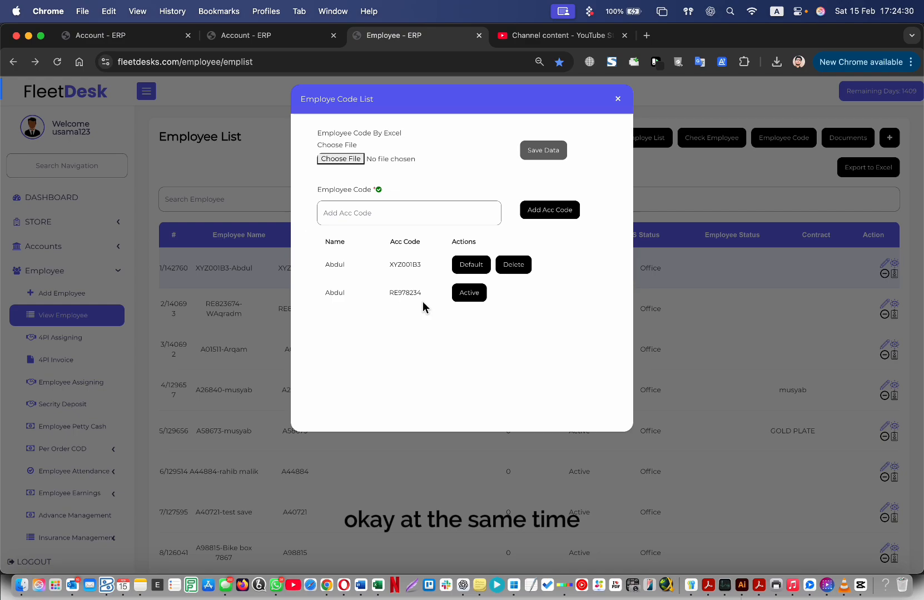
Compare the new code with the original code in the list, then close the code list.
{"action": "double_click", "coordinate": [409, 292]}
{"action": "double_click", "coordinate": [398, 297]}
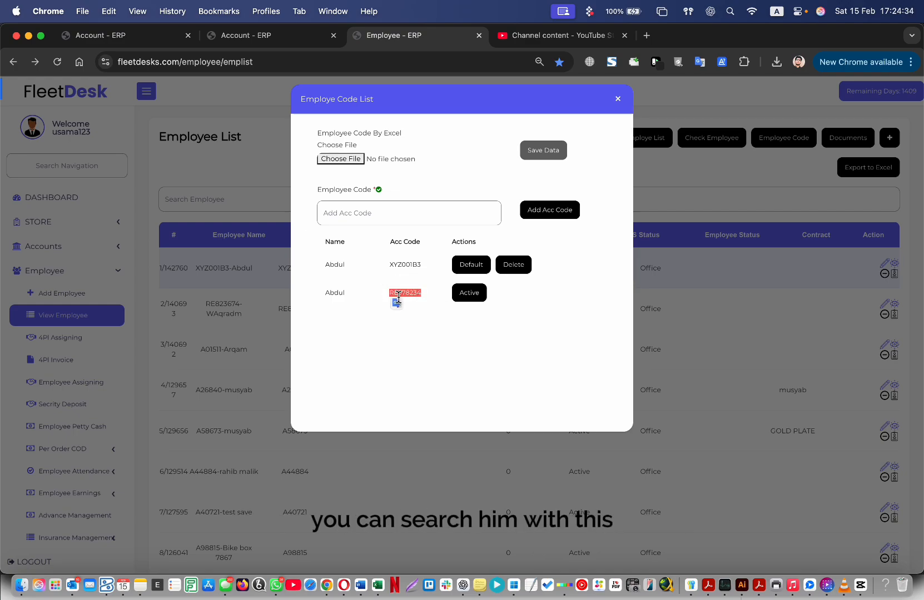
{"action": "double_click", "coordinate": [398, 297]}
{"action": "double_click", "coordinate": [407, 268]}
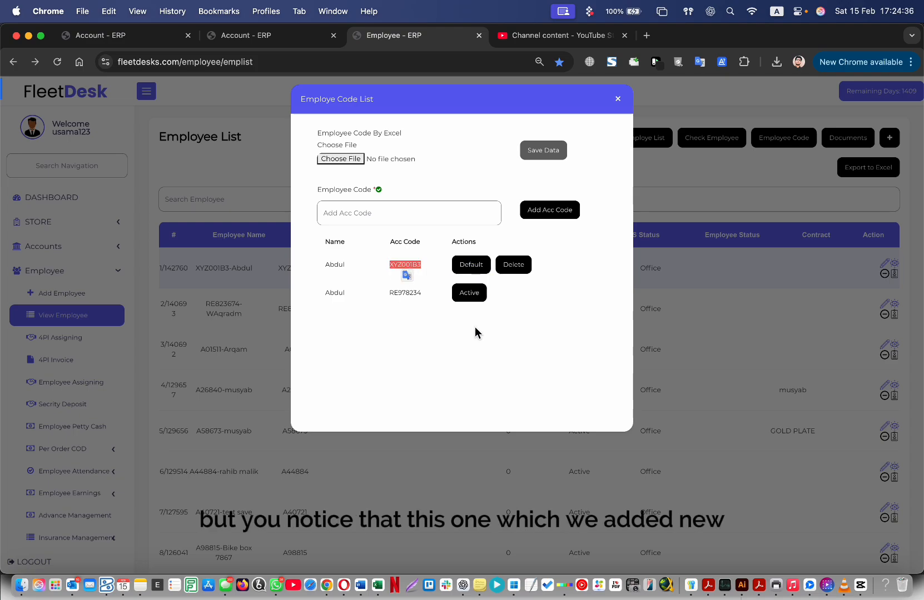
{"action": "double_click", "coordinate": [398, 292]}
{"action": "double_click", "coordinate": [418, 294]}
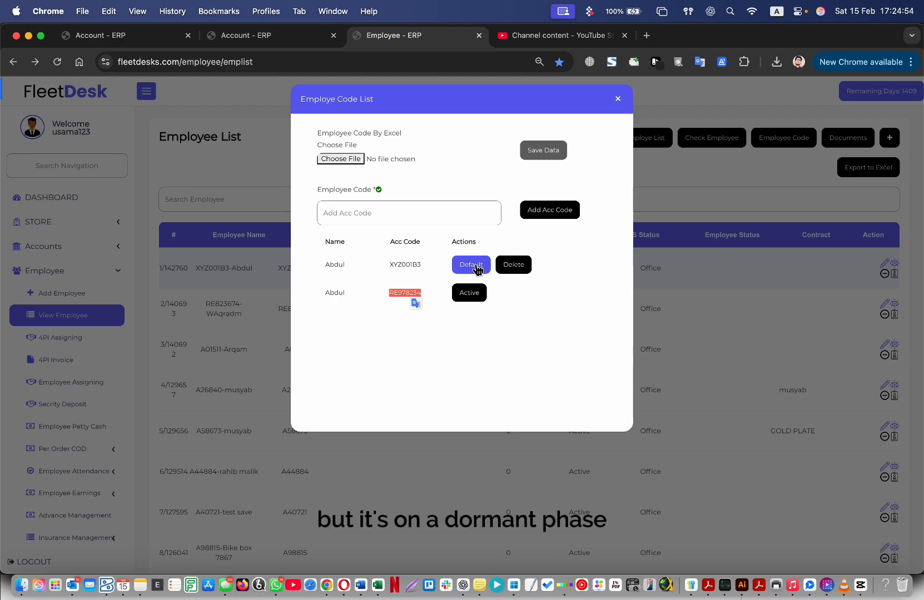
{"action": "double_click", "coordinate": [405, 265]}
{"action": "key", "text": "super+c"}
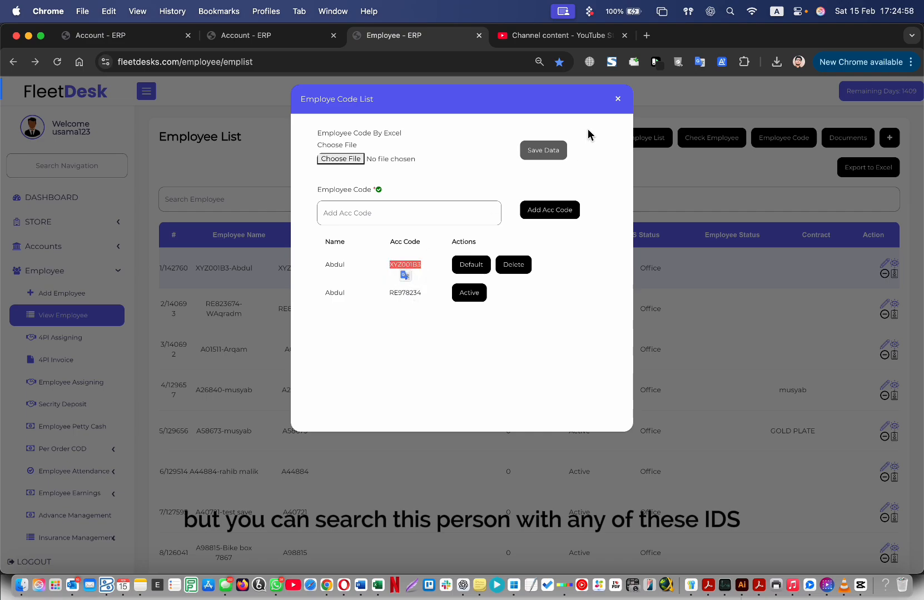
{"action": "left_click", "coordinate": [618, 99]}
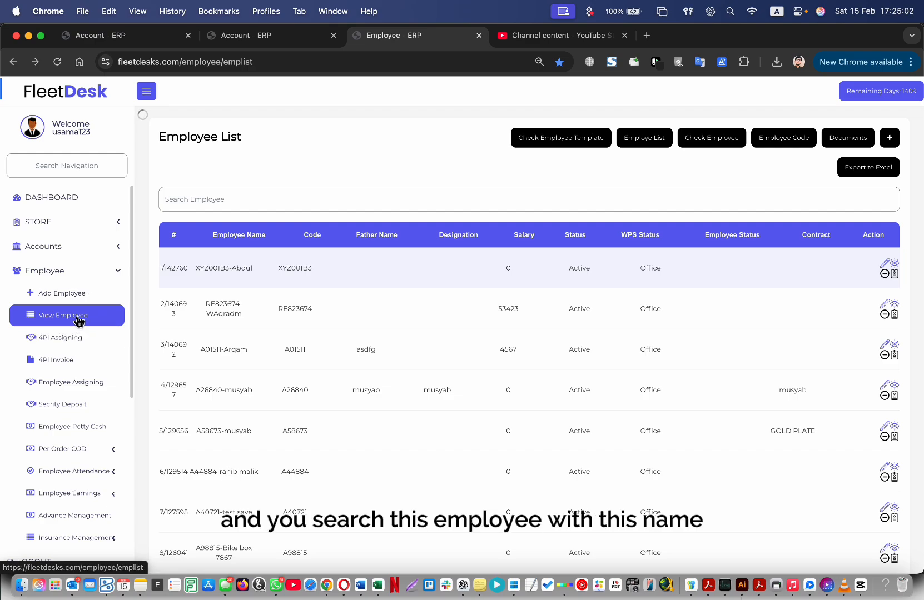
Search the Employee List by the pasted code and check the single matching employee row.
{"action": "left_click", "coordinate": [250, 200]}
{"action": "key", "text": "super+v"}
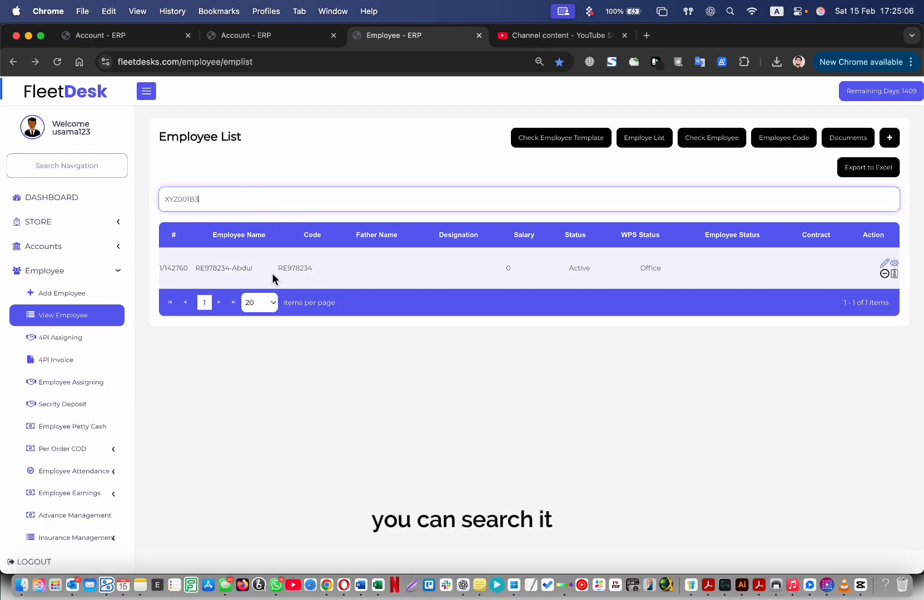
{"action": "double_click", "coordinate": [295, 269]}
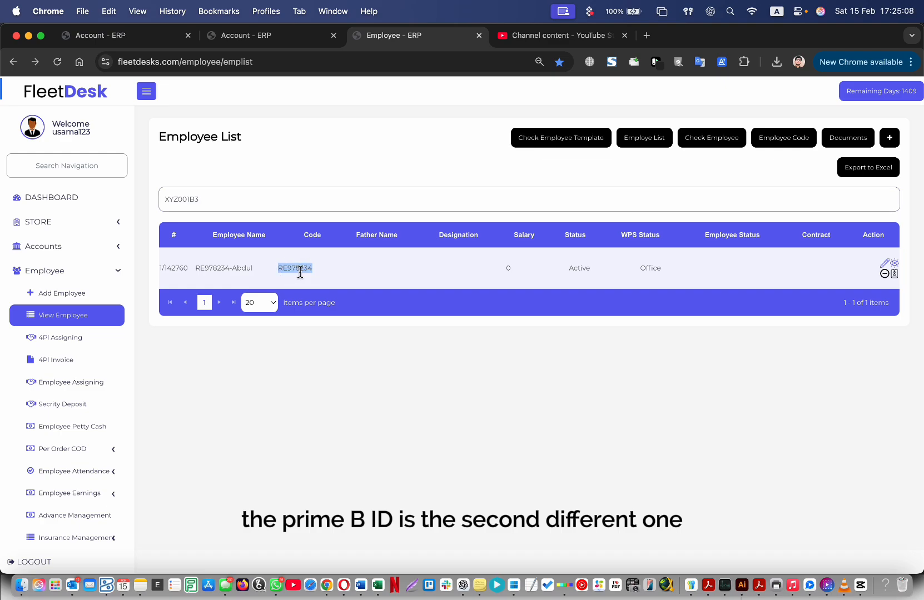
{"action": "left_click", "coordinate": [182, 203]}
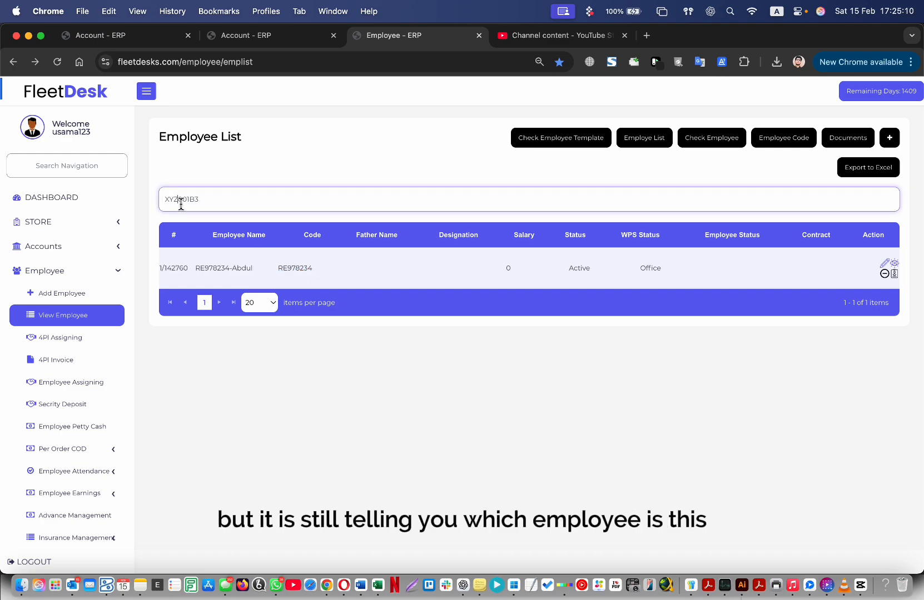
{"action": "left_click", "coordinate": [282, 406]}
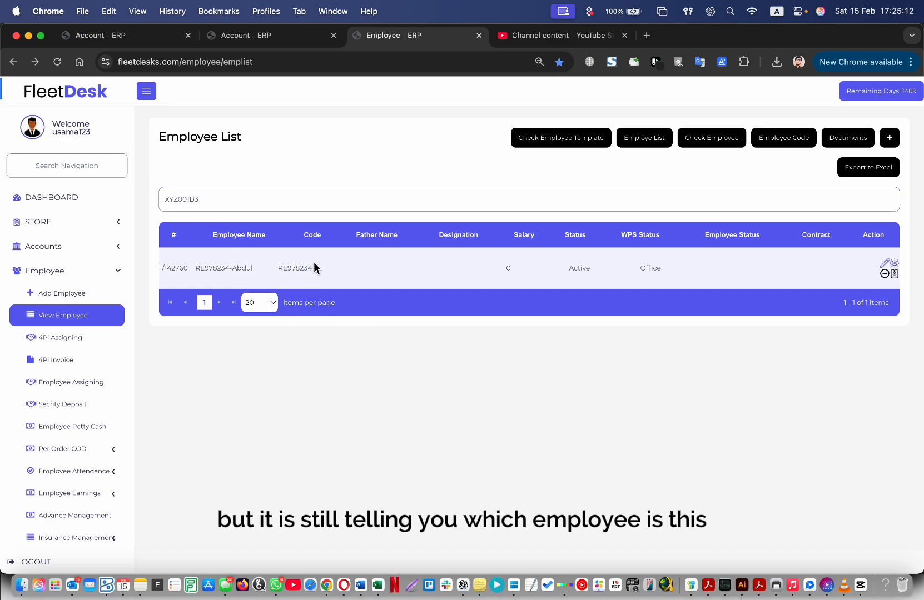
{"action": "double_click", "coordinate": [185, 202]}
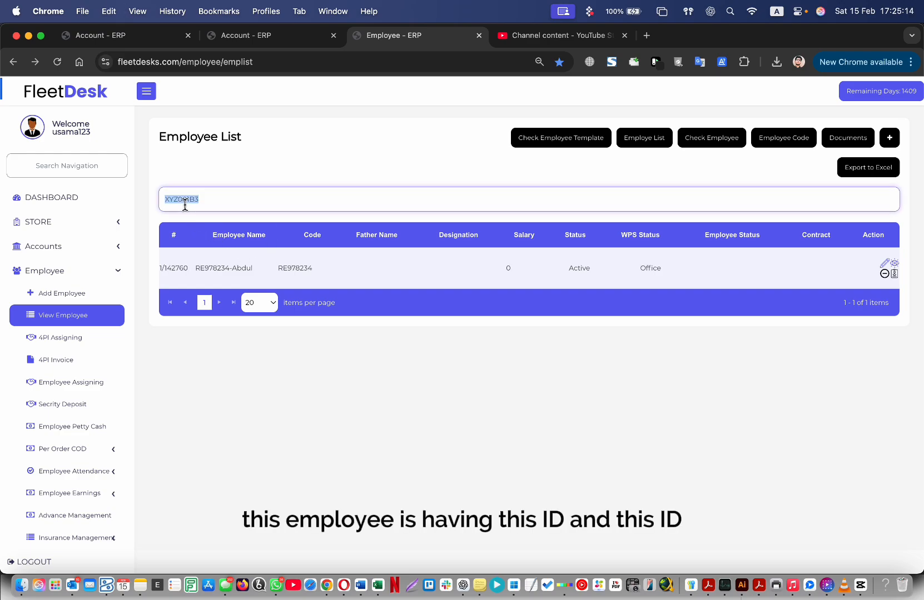
{"action": "double_click", "coordinate": [305, 268]}
{"action": "key", "text": "super+c"}
{"action": "left_click", "coordinate": [306, 406]}
{"action": "left_click", "coordinate": [83, 248]}
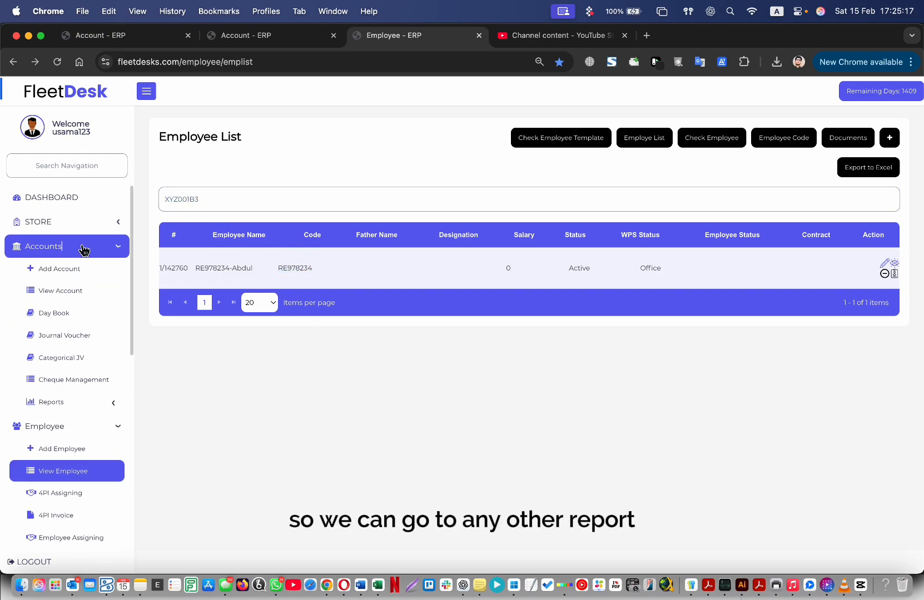
Open the Ledger Report and search Select Account by the passport number, then clear it.
{"action": "left_click", "coordinate": [78, 402]}
{"action": "left_click", "coordinate": [83, 445]}
{"action": "left_click", "coordinate": [254, 184]}
{"action": "key", "text": "super+v"}
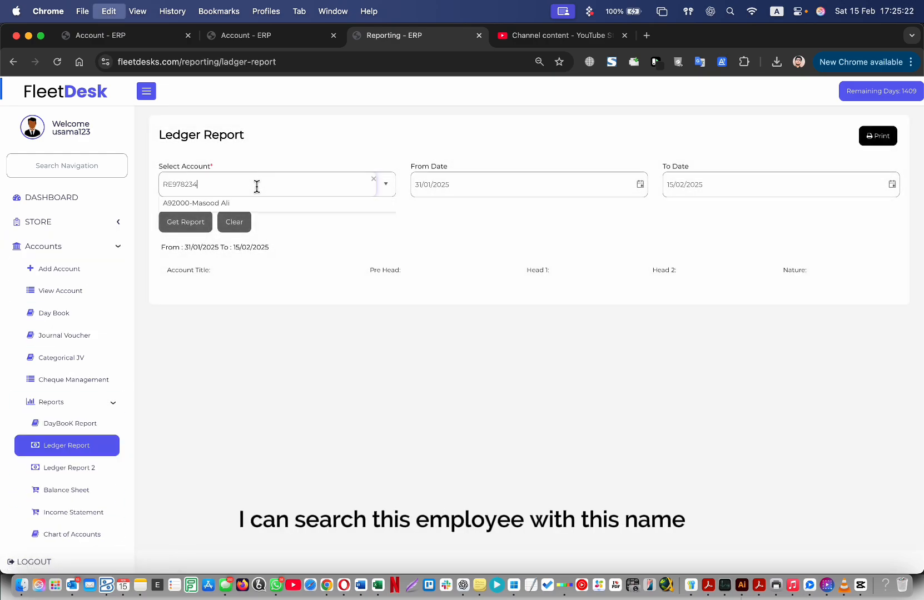
{"action": "key", "text": "super+a"}
{"action": "key", "text": "BackSpace"}
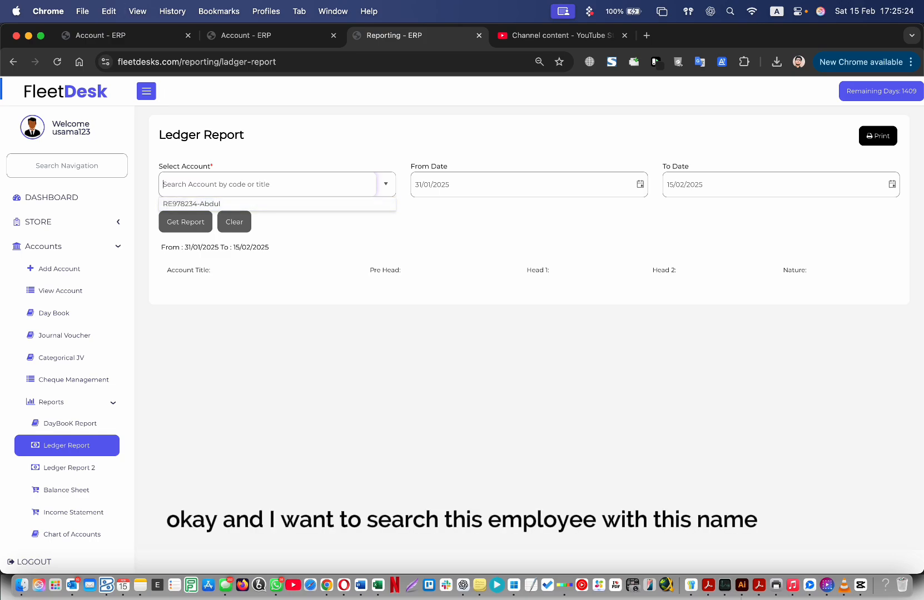
Search Select Account by the original code from clipboard history, then clear the field.
{"action": "key", "text": "shift+super+v"}
{"action": "left_click", "coordinate": [259, 508]}
{"action": "double_click", "coordinate": [227, 481]}
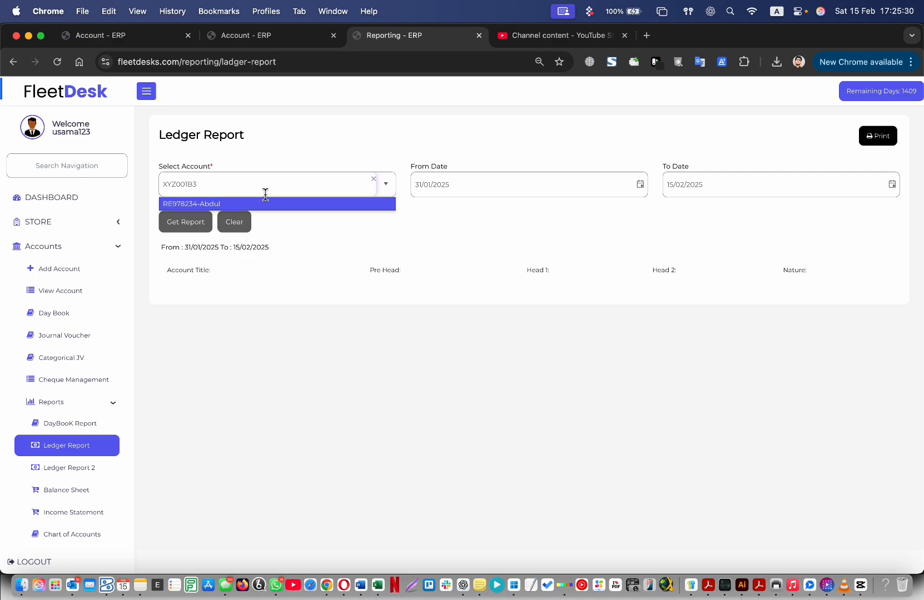
{"action": "key", "text": "super+a"}
{"action": "key", "text": "BackSpace"}
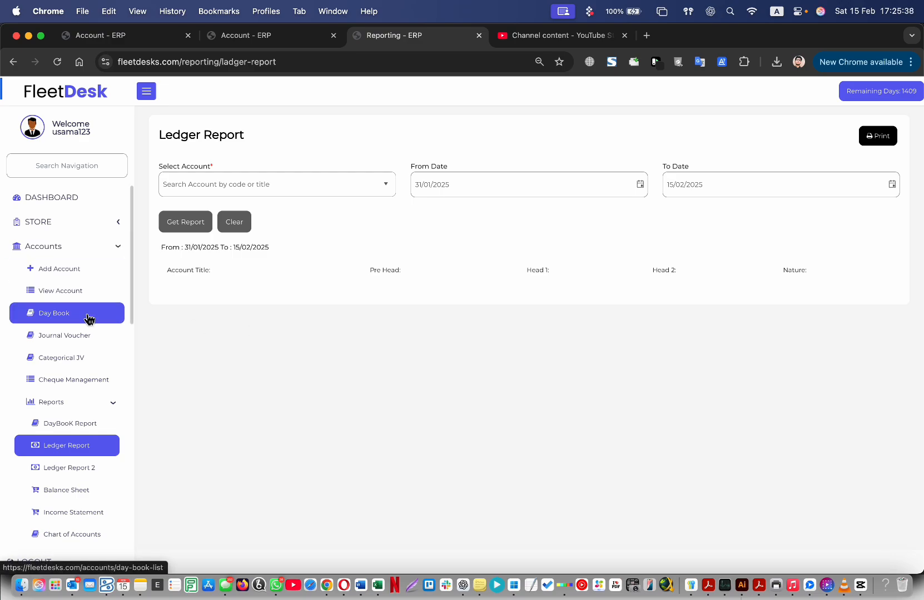
{"action": "left_click", "coordinate": [76, 249]}
{"action": "left_click", "coordinate": [78, 271]}
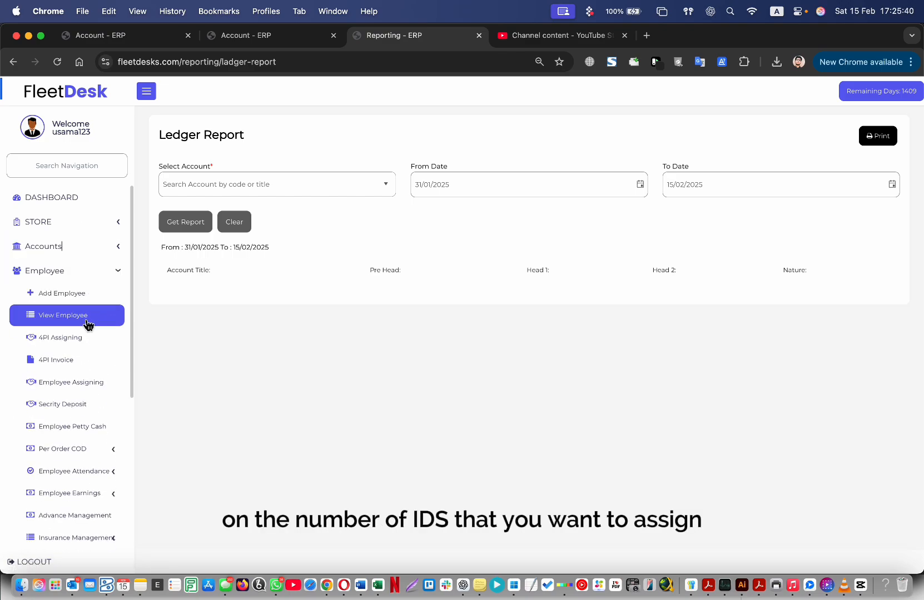
Open the Employee List and scroll through all 20 employees, then back to the top.
{"action": "left_click", "coordinate": [88, 321]}
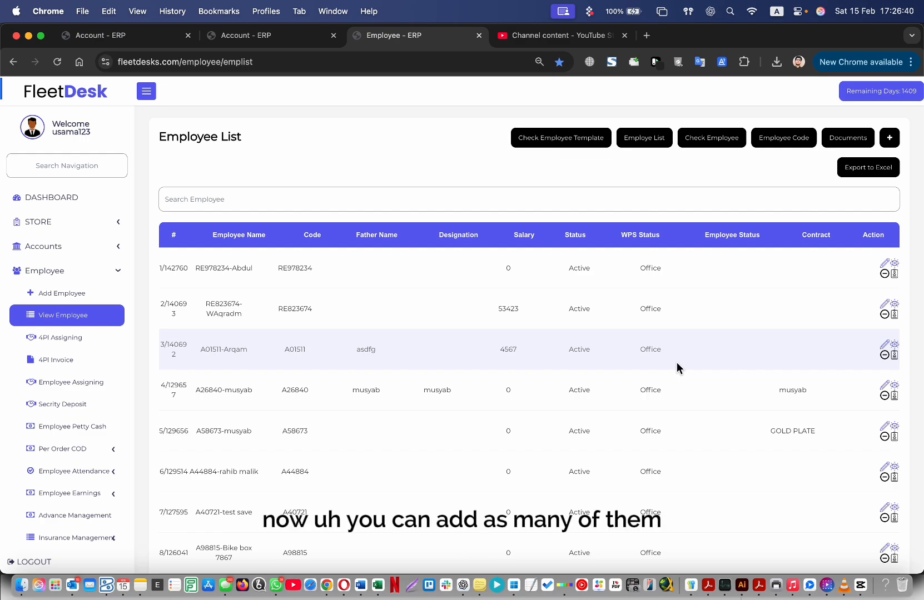
{"action": "scroll", "coordinate": [693, 387], "scroll_direction": "down", "scroll_amount": 8}
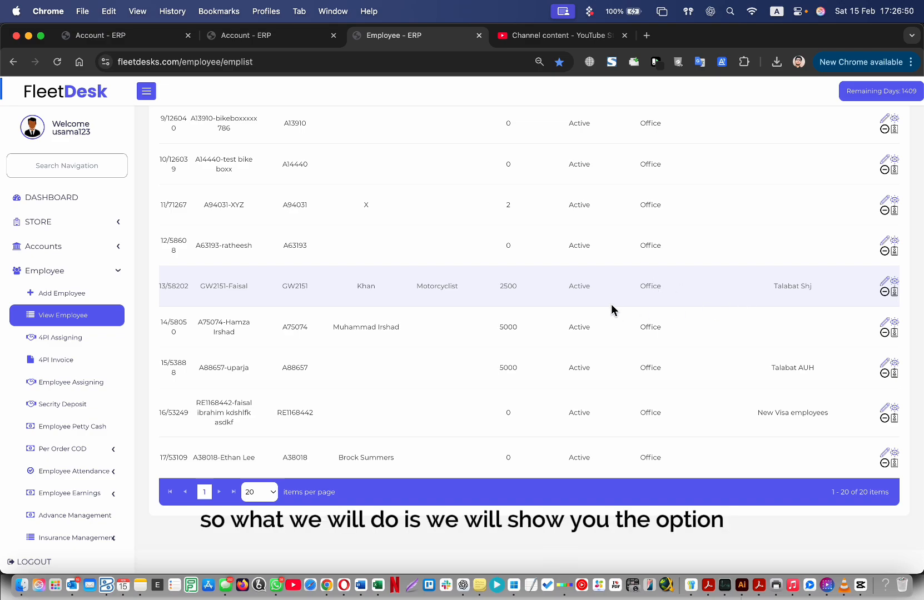
{"action": "scroll", "coordinate": [417, 311], "scroll_direction": "up", "scroll_amount": 10}
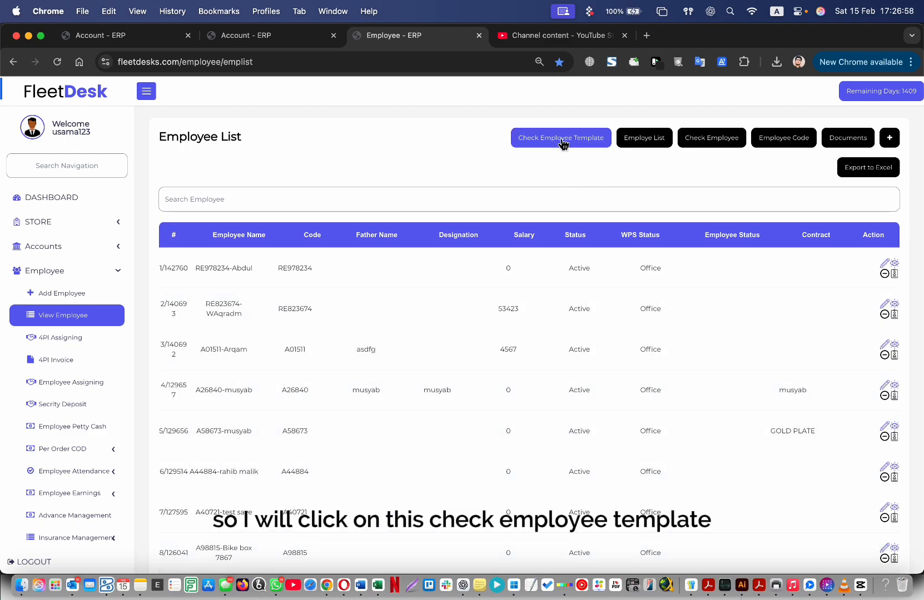
Download the employee check template, open it in Excel, and delete the old entries under Employee.
{"action": "left_click", "coordinate": [591, 140]}
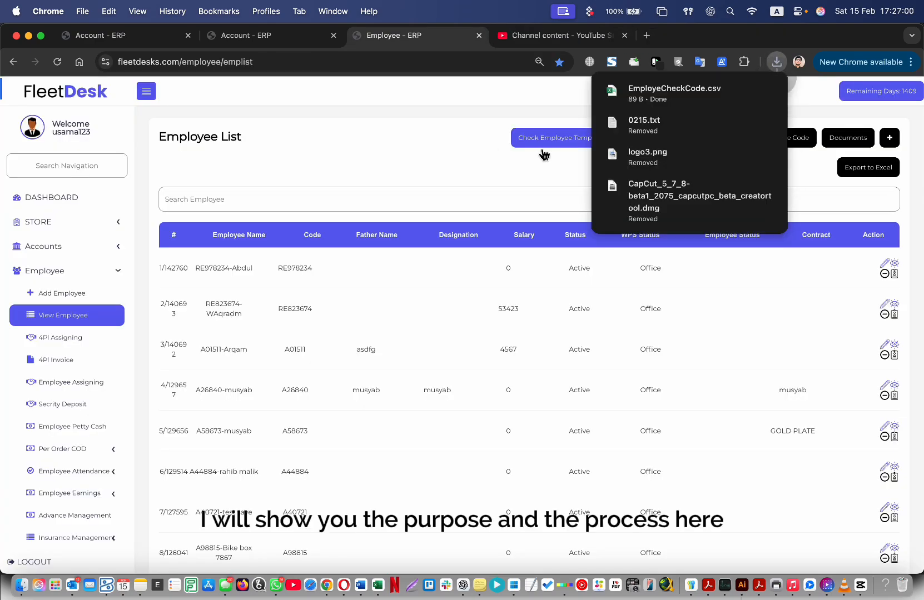
{"action": "left_click", "coordinate": [672, 93]}
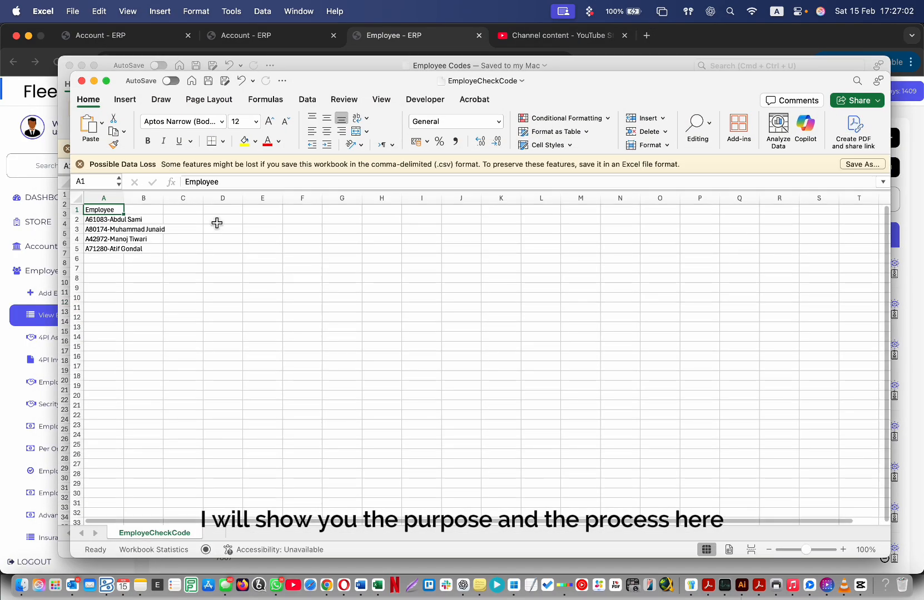
{"action": "left_click", "coordinate": [216, 220]}
{"action": "double_click", "coordinate": [125, 198]}
{"action": "left_click", "coordinate": [151, 212]}
{"action": "left_click", "coordinate": [111, 222]}
{"action": "key", "text": "shift+super+Down"}
{"action": "key", "text": "Delete"}
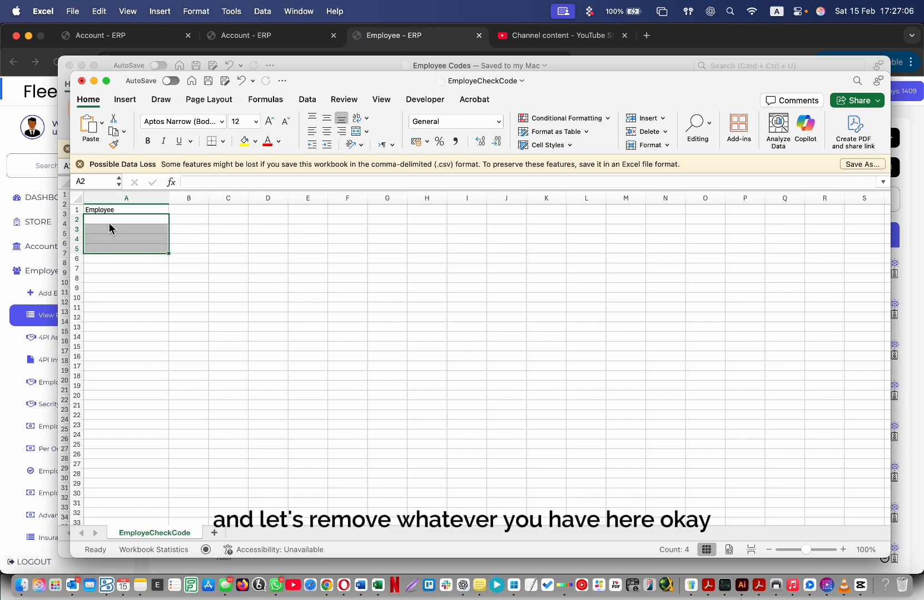
Copy XYX001, XYX002 and XYX003 from Employee Codes and paste them into EmployeCheckCode at A2.
{"action": "left_click_drag", "start_coordinate": [302, 85], "coordinate": [487, 81]}
{"action": "left_click", "coordinate": [206, 220]}
{"action": "left_click", "coordinate": [144, 207]}
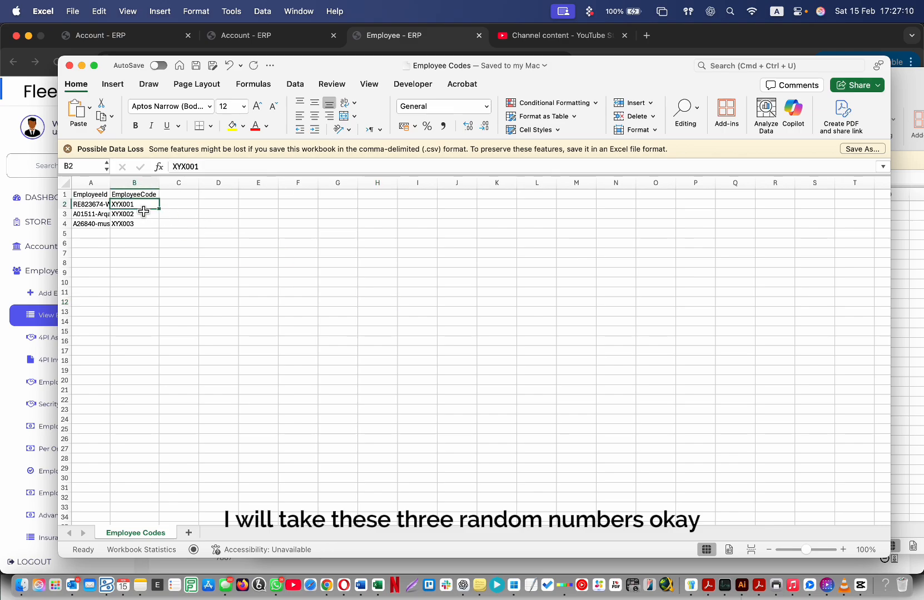
{"action": "key", "text": "shift+Left"}
{"action": "key", "text": "shift+Down"}
{"action": "key", "text": "shift+Down"}
{"action": "key", "text": "shift+Right"}
{"action": "key", "text": "super+c"}
{"action": "key", "text": "ctrl+Up"}
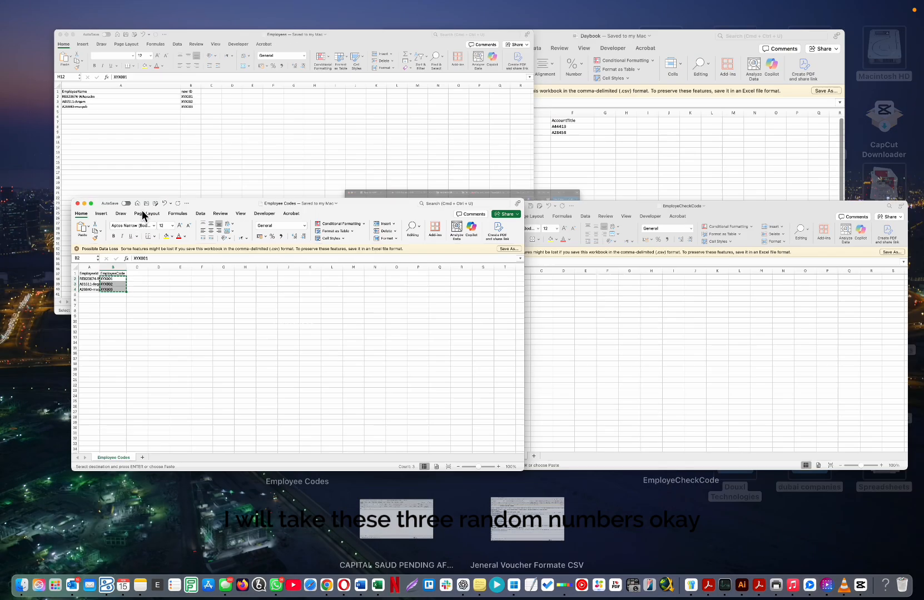
{"action": "left_click", "coordinate": [575, 321]}
{"action": "key", "text": "Left"}
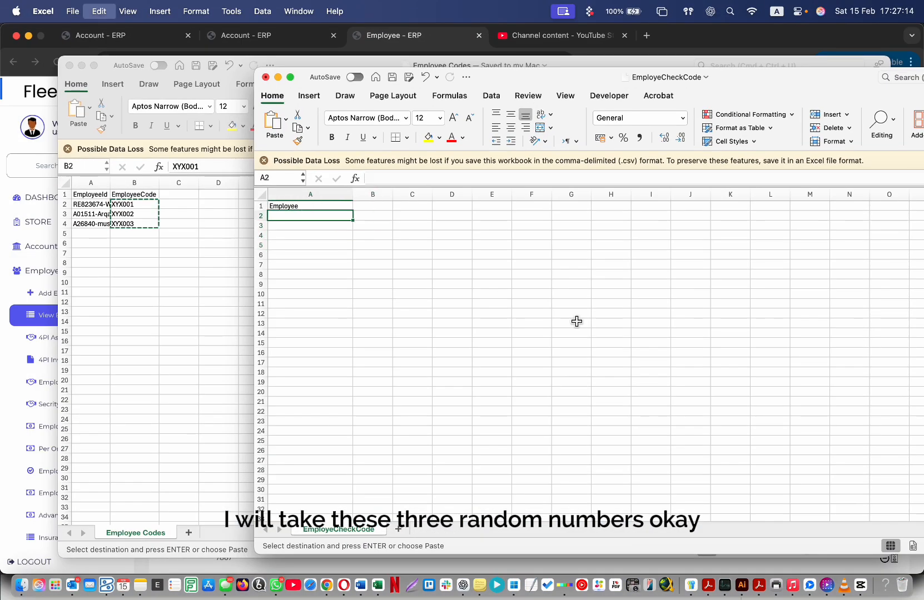
{"action": "key", "text": "super+v"}
{"action": "left_click", "coordinate": [171, 328]}
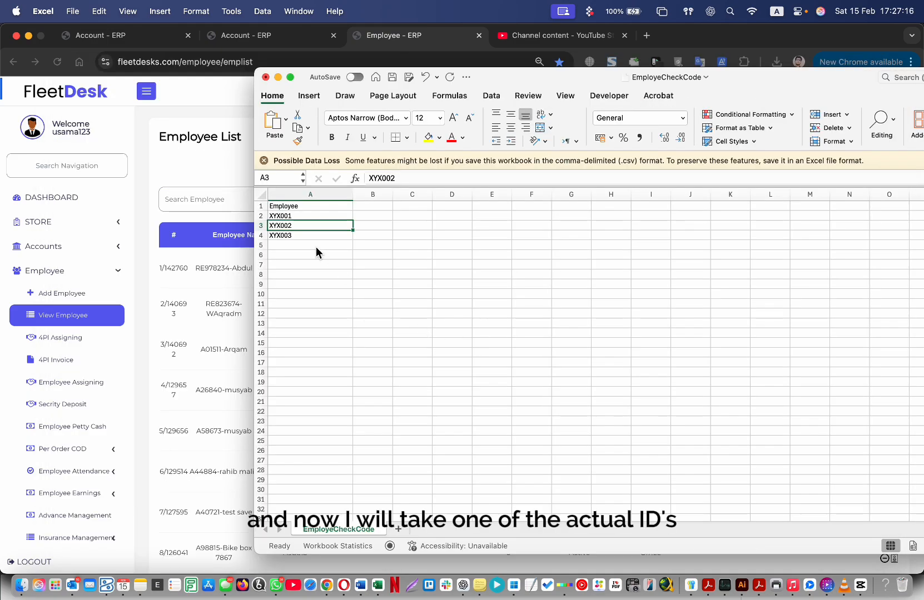
Copy A01511 from the third FleetDesk employee into cell A5.
{"action": "left_click", "coordinate": [230, 160]}
{"action": "double_click", "coordinate": [210, 349]}
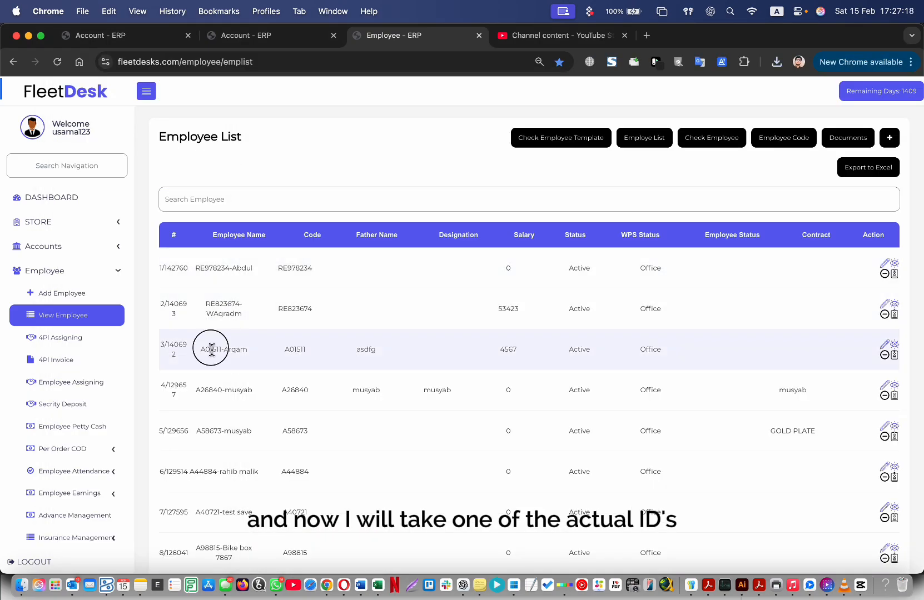
{"action": "left_click", "coordinate": [377, 584]}
{"action": "left_click", "coordinate": [297, 245]}
{"action": "key", "text": "super+v"}
{"action": "left_click", "coordinate": [326, 584]}
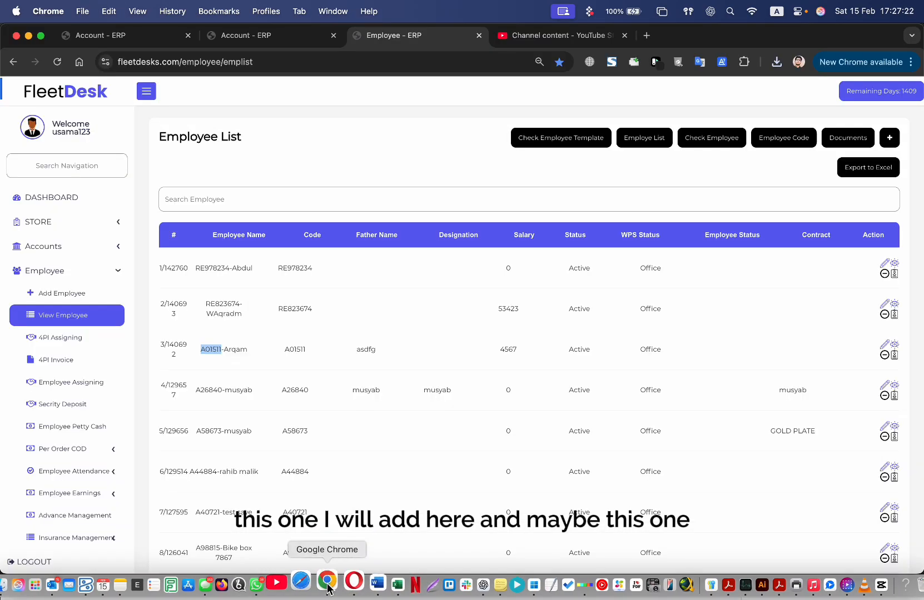
{"action": "double_click", "coordinate": [215, 304]}
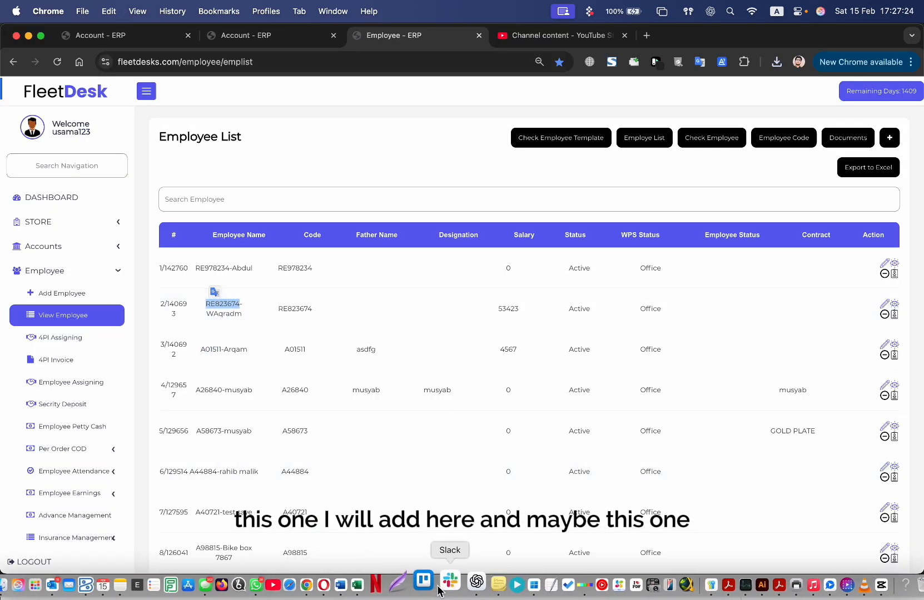
{"action": "left_click", "coordinate": [380, 586]}
{"action": "double_click", "coordinate": [307, 257]}
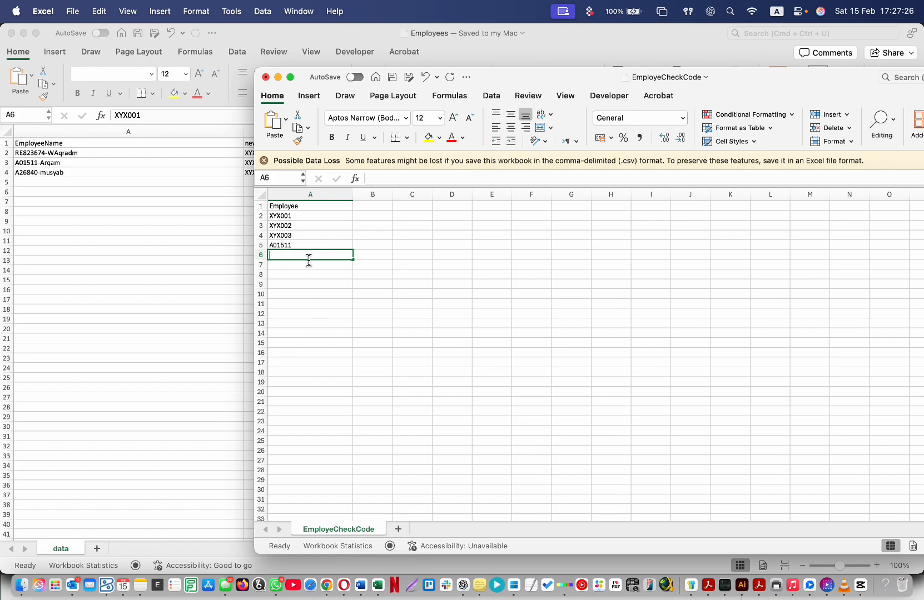
{"action": "key", "text": "Return"}
{"action": "key", "text": "super+v"}
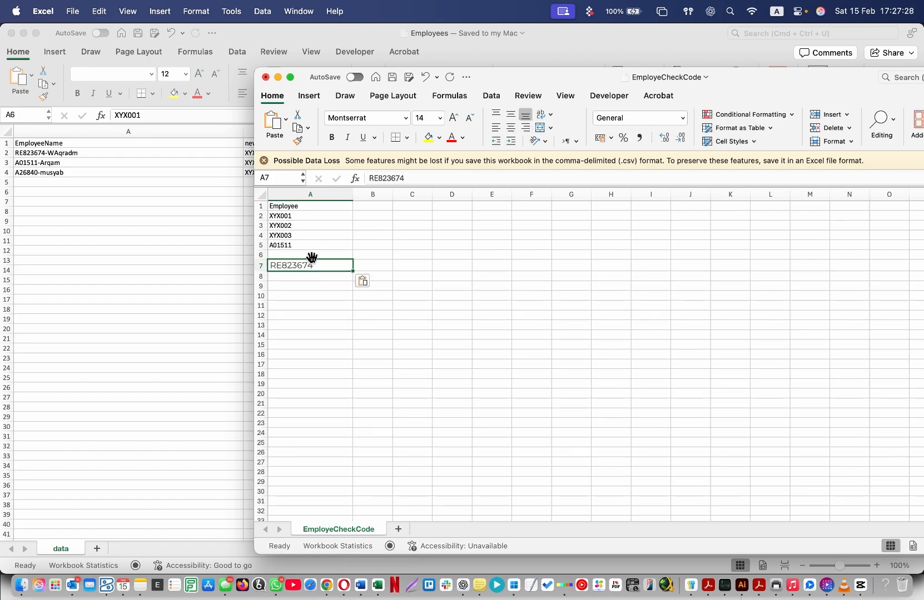
{"action": "key", "text": "super+z"}
{"action": "left_click", "coordinate": [307, 257]}
{"action": "key", "text": "super+v"}
{"action": "key", "text": "Return"}
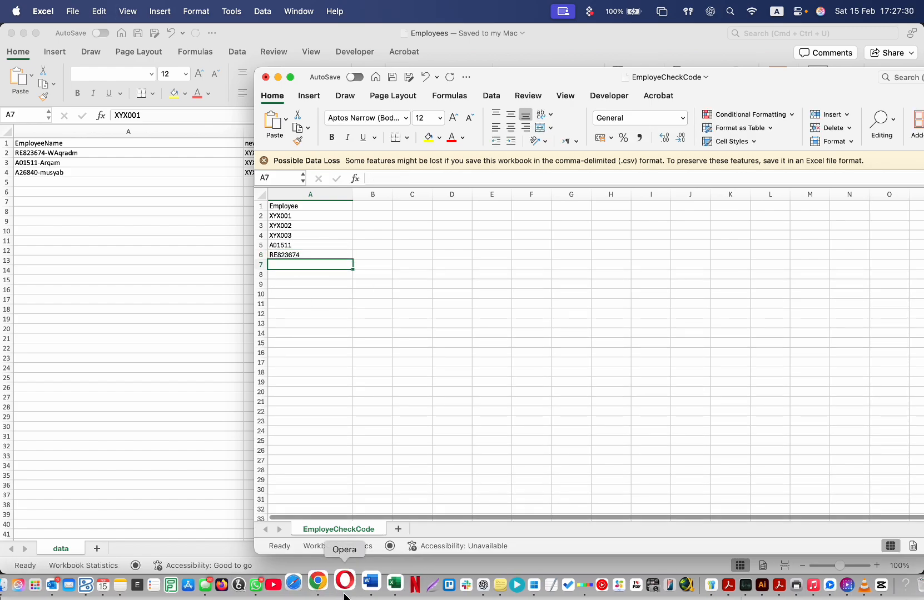
Copy XYZ001B3 from the first employee's code list into cell A7.
{"action": "left_click", "coordinate": [326, 585]}
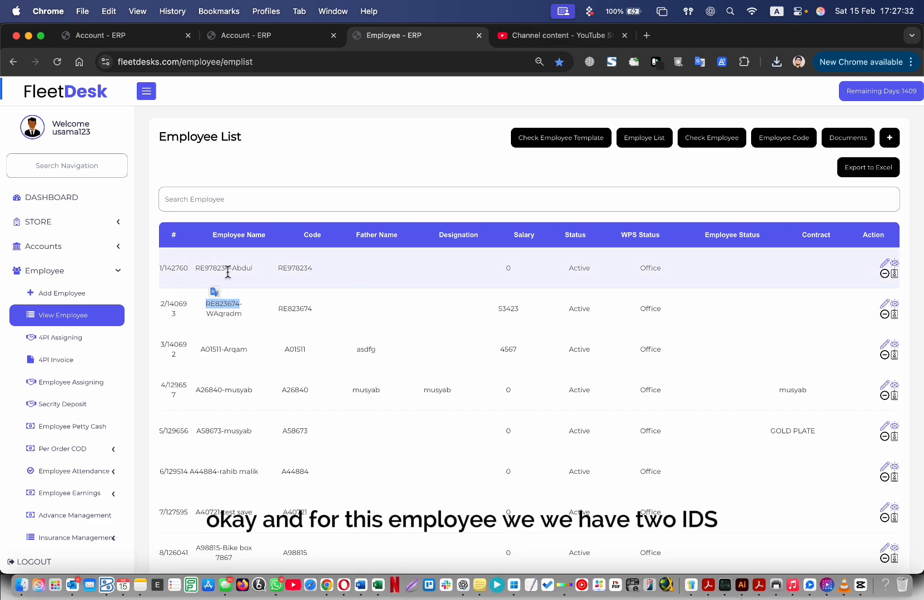
{"action": "left_click", "coordinate": [894, 273]}
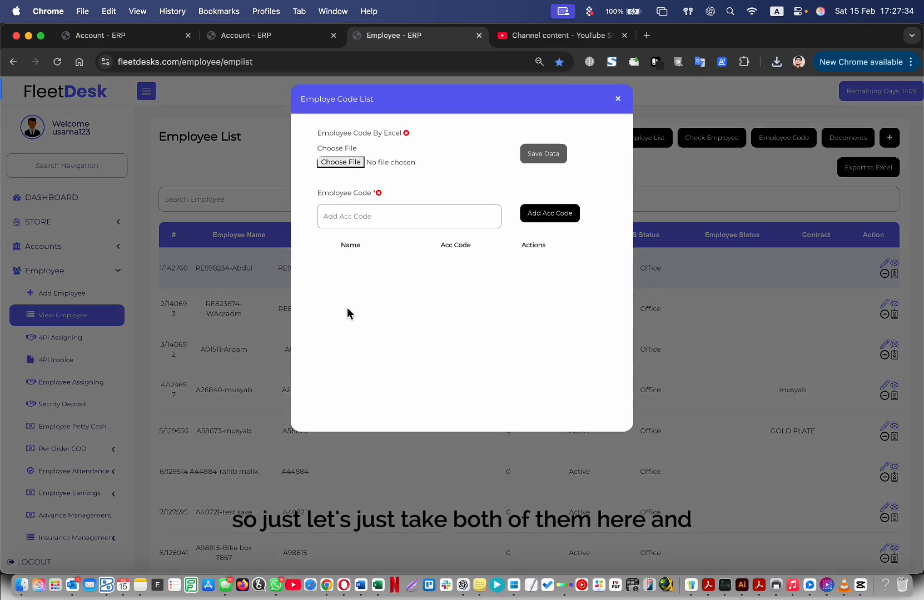
{"action": "double_click", "coordinate": [402, 269]}
{"action": "key", "text": "cmd+c"}
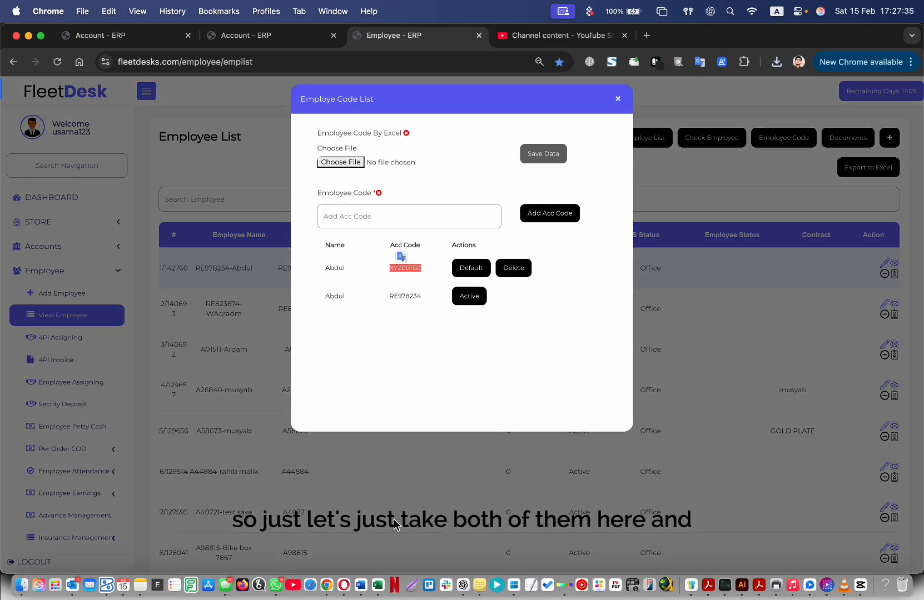
{"action": "left_click", "coordinate": [377, 585]}
{"action": "key", "text": "cmd+v"}
{"action": "key", "text": "Return"}
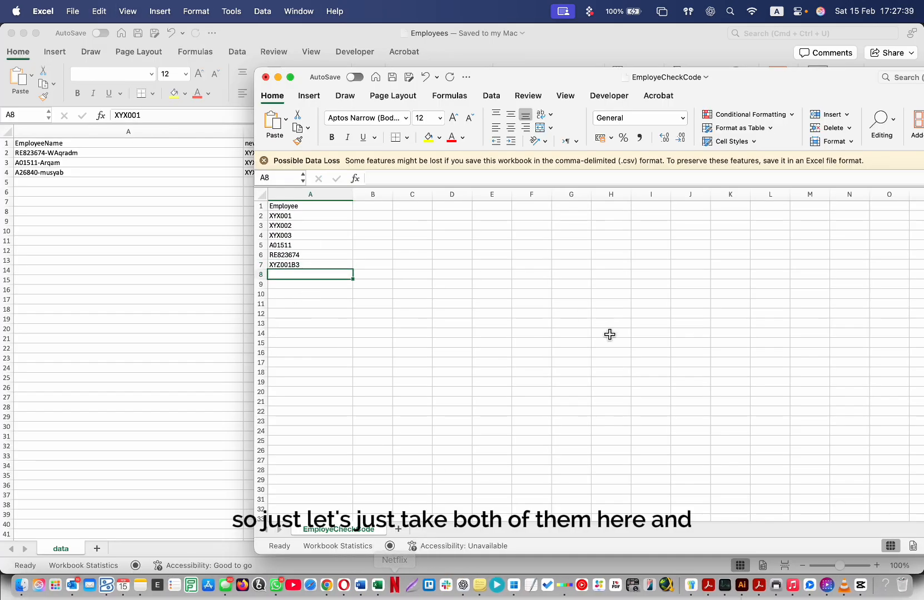
{"action": "left_click", "coordinate": [327, 585]}
{"action": "left_click", "coordinate": [390, 296]}
{"action": "double_click", "coordinate": [406, 296]}
{"action": "key", "text": "super+c"}
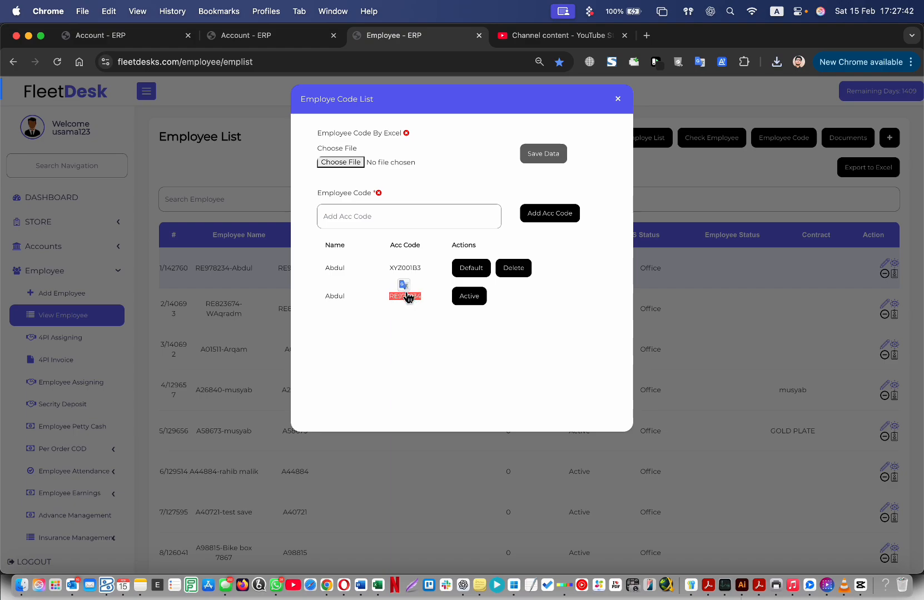
{"action": "left_click", "coordinate": [377, 585]}
{"action": "key", "text": "super+v"}
{"action": "key", "text": "Return"}
Select the Employee column and nearby ranges to review the seven codes.
{"action": "left_click", "coordinate": [410, 262]}
{"action": "left_click", "coordinate": [323, 196]}
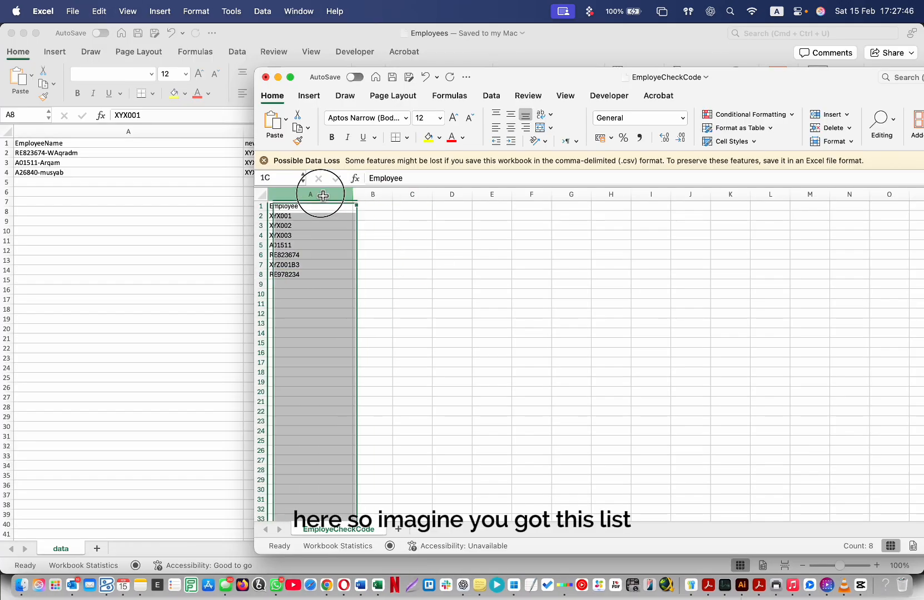
{"action": "left_click", "coordinate": [412, 225]}
{"action": "left_click_drag", "start_coordinate": [310, 194], "coordinate": [374, 194]}
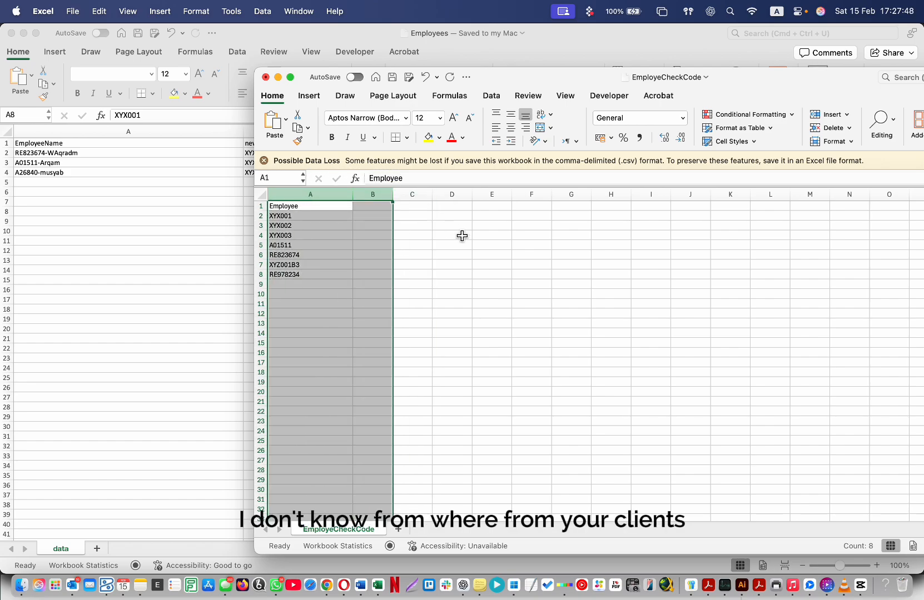
{"action": "left_click", "coordinate": [486, 255]}
{"action": "left_click", "coordinate": [310, 194]}
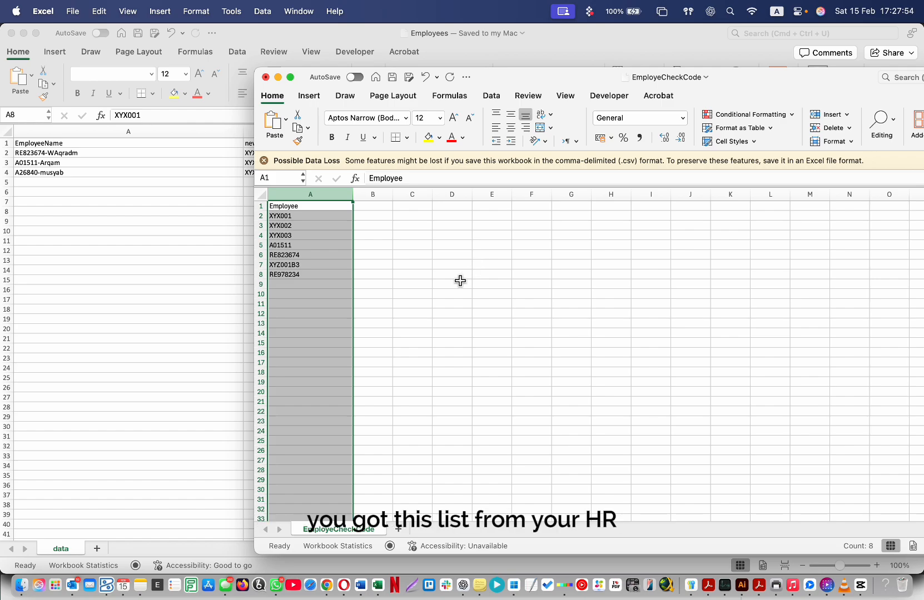
{"action": "left_click", "coordinate": [410, 325]}
{"action": "left_click", "coordinate": [330, 206]}
{"action": "left_click_drag", "start_coordinate": [372, 206], "coordinate": [664, 297]}
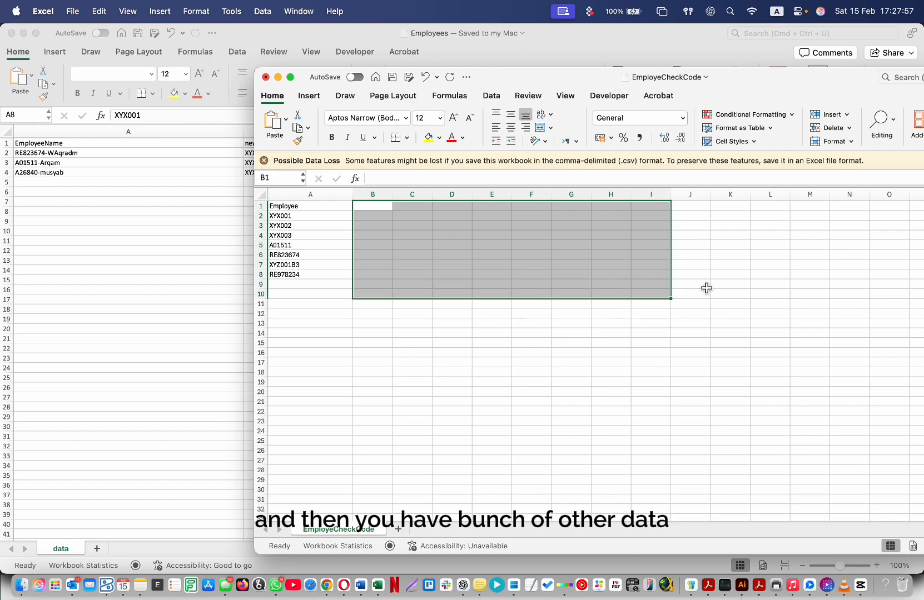
{"action": "left_click", "coordinate": [635, 306]}
{"action": "left_click", "coordinate": [451, 295]}
{"action": "left_click_drag", "start_coordinate": [326, 217], "coordinate": [340, 314]}
{"action": "left_click", "coordinate": [406, 287]}
{"action": "left_click_drag", "start_coordinate": [309, 239], "coordinate": [343, 305]}
{"action": "left_click", "coordinate": [374, 300]}
{"action": "left_click_drag", "start_coordinate": [314, 216], "coordinate": [313, 248]}
{"action": "left_click", "coordinate": [443, 265]}
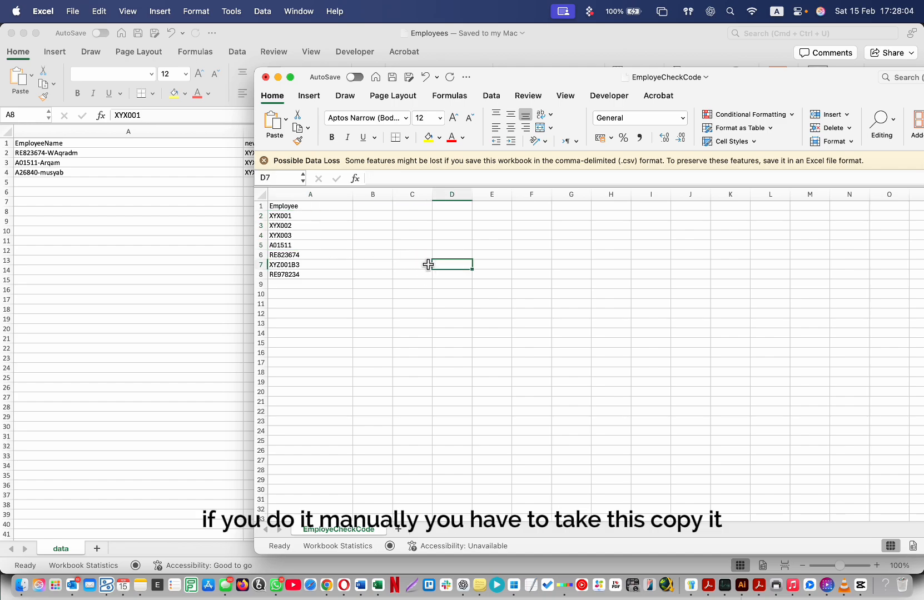
{"action": "left_click", "coordinate": [286, 274]}
{"action": "key", "text": "super+c"}
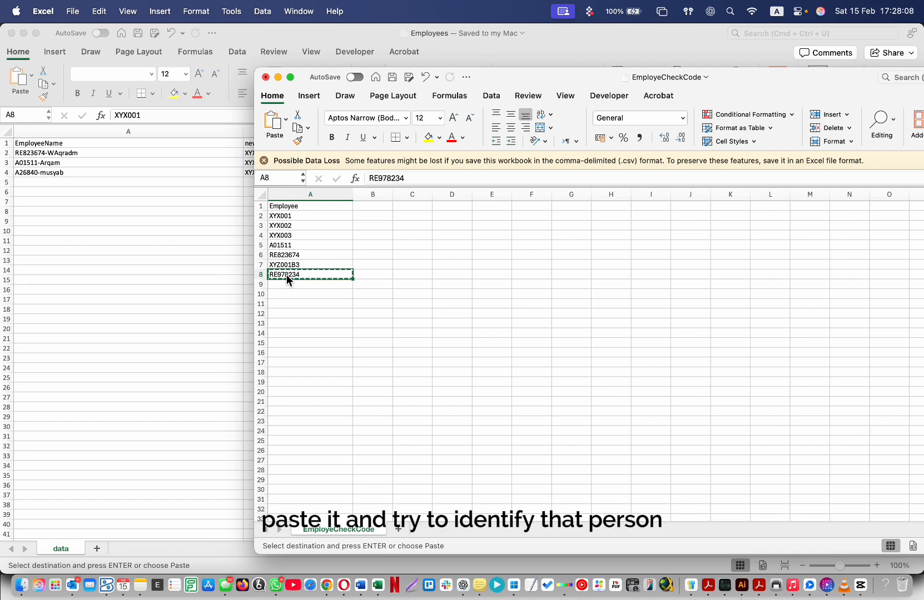
{"action": "left_click", "coordinate": [413, 304]}
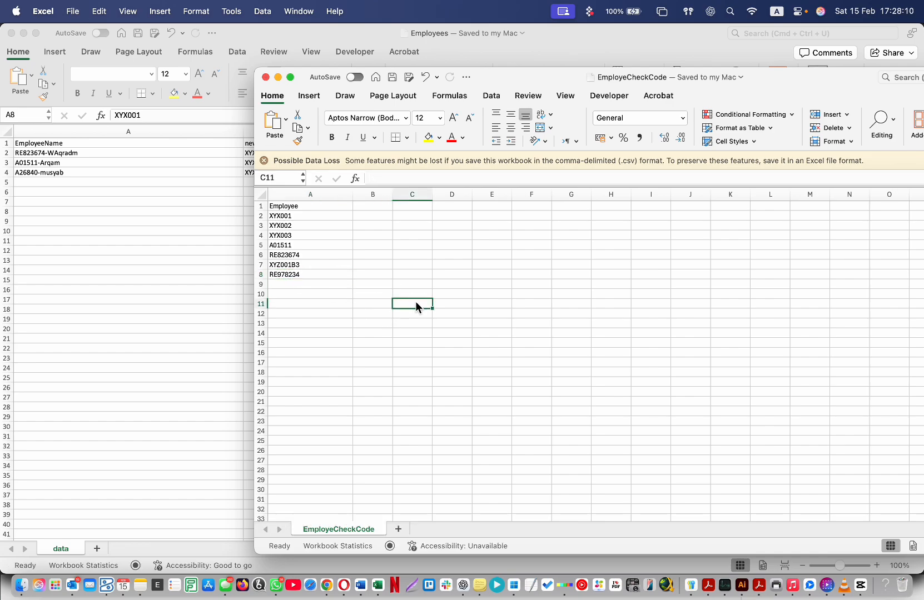
{"action": "left_click", "coordinate": [510, 245]}
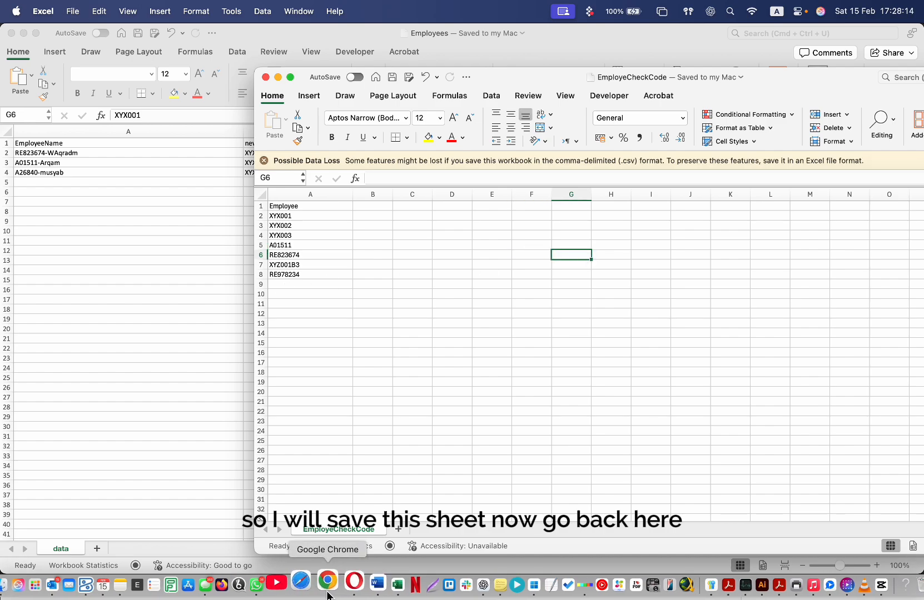
{"action": "left_click", "coordinate": [328, 589]}
Close the code list, run Check Employee on EmployeCheckCode.csv, and open the returned result workbook.
{"action": "left_click", "coordinate": [618, 99]}
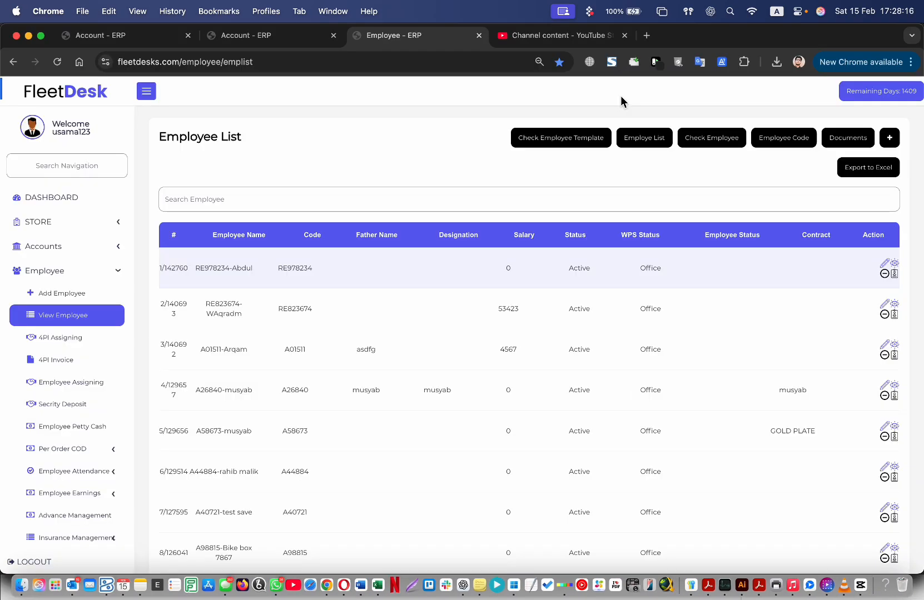
{"action": "left_click", "coordinate": [723, 143]}
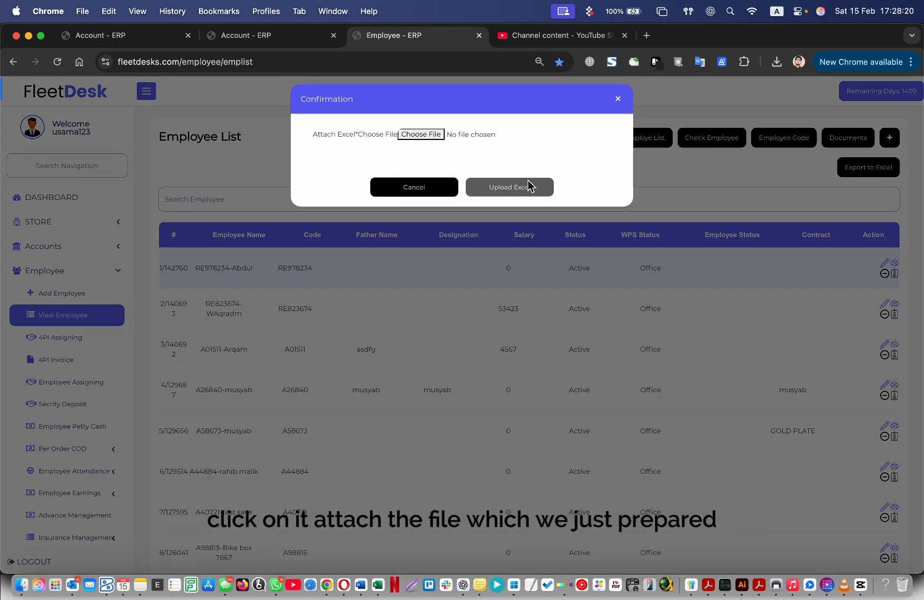
{"action": "left_click", "coordinate": [427, 135]}
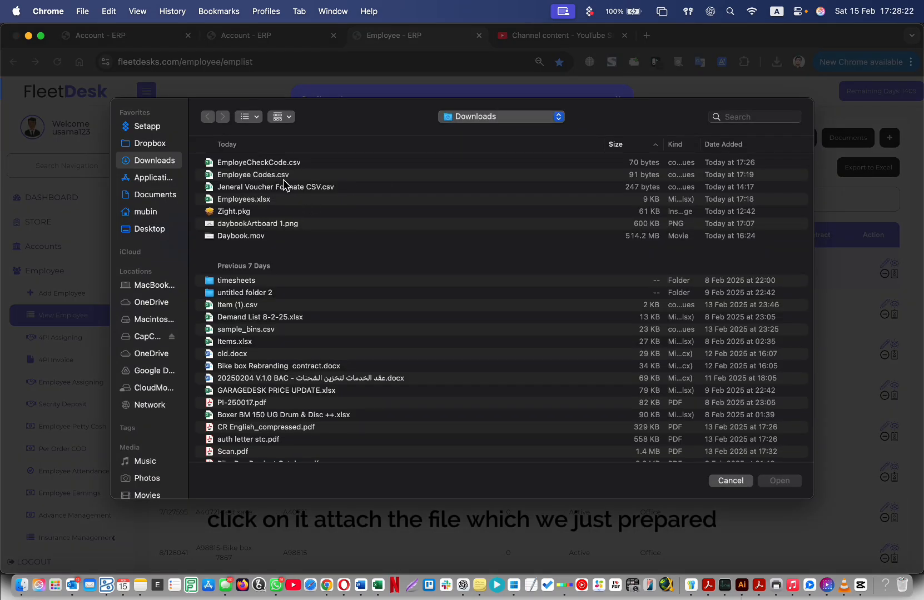
{"action": "double_click", "coordinate": [258, 163]}
{"action": "left_click", "coordinate": [522, 192]}
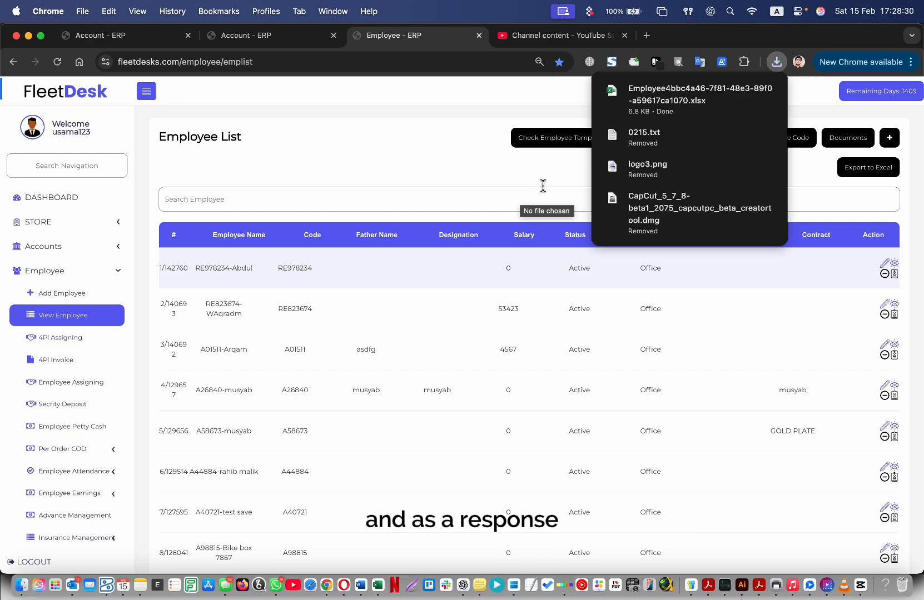
{"action": "left_click", "coordinate": [703, 106]}
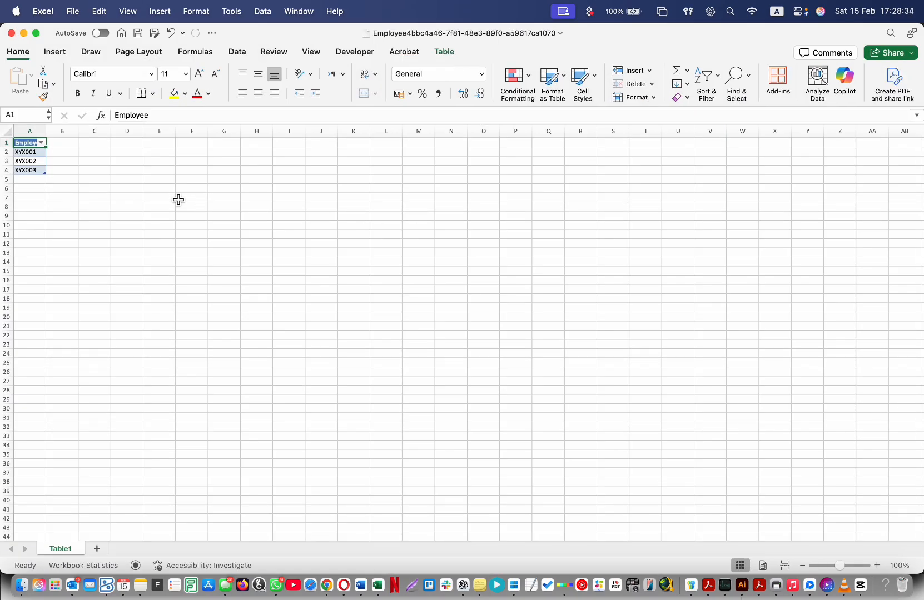
Inspect the unmatched codes, starting at XYX001, in the returned result workbook.
{"action": "left_click", "coordinate": [174, 199]}
{"action": "left_click", "coordinate": [91, 154]}
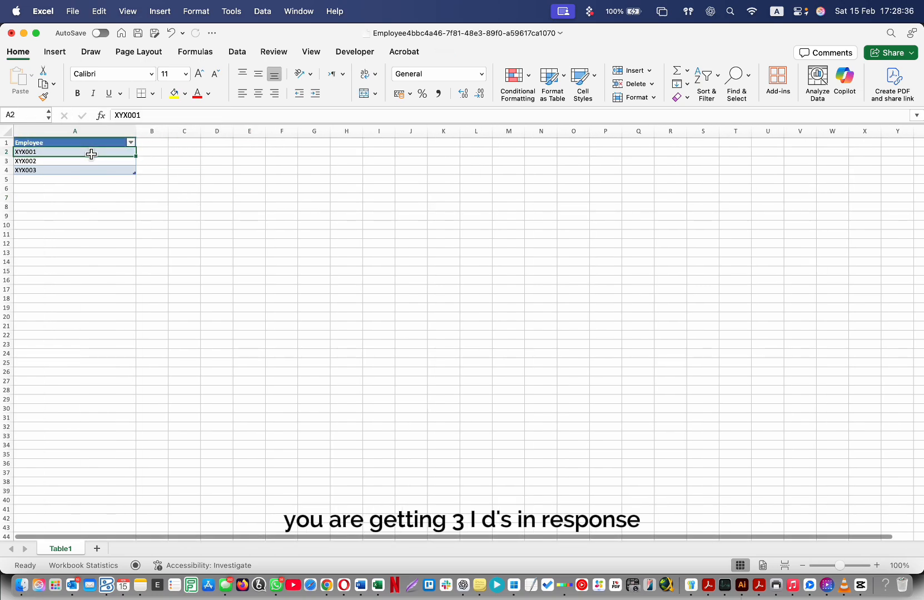
{"action": "key", "text": "Down"}
{"action": "key", "text": "Down"}
{"action": "left_click", "coordinate": [91, 154]}
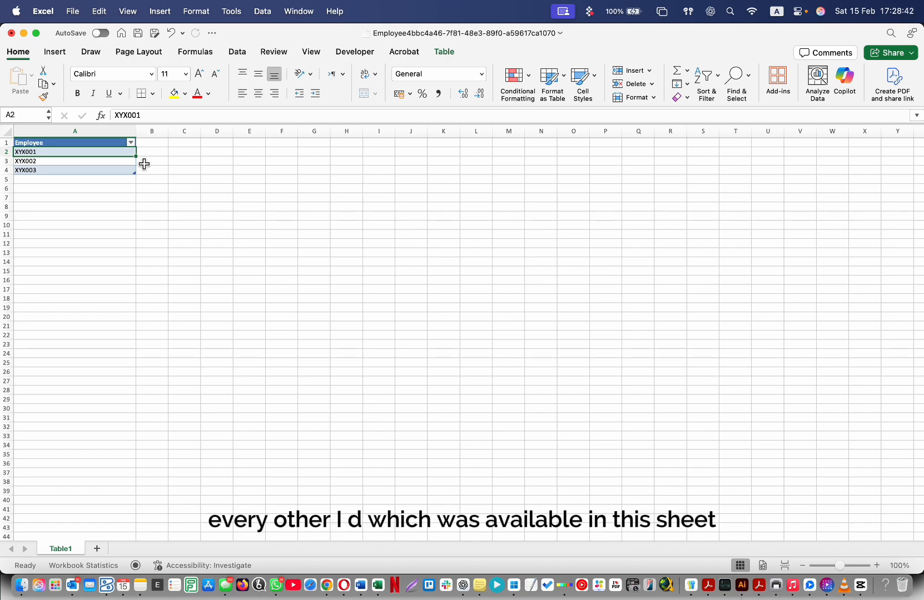
{"action": "left_click", "coordinate": [97, 179]}
{"action": "left_click", "coordinate": [99, 144]}
{"action": "left_click_drag", "start_coordinate": [100, 145], "coordinate": [103, 246]}
{"action": "left_click", "coordinate": [180, 234]}
{"action": "left_click_drag", "start_coordinate": [95, 153], "coordinate": [93, 238]}
Switch between the result workbook and EmployeCheckCode to compare codes such as A01511 and XYX003.
{"action": "key", "text": "ctrl+Up"}
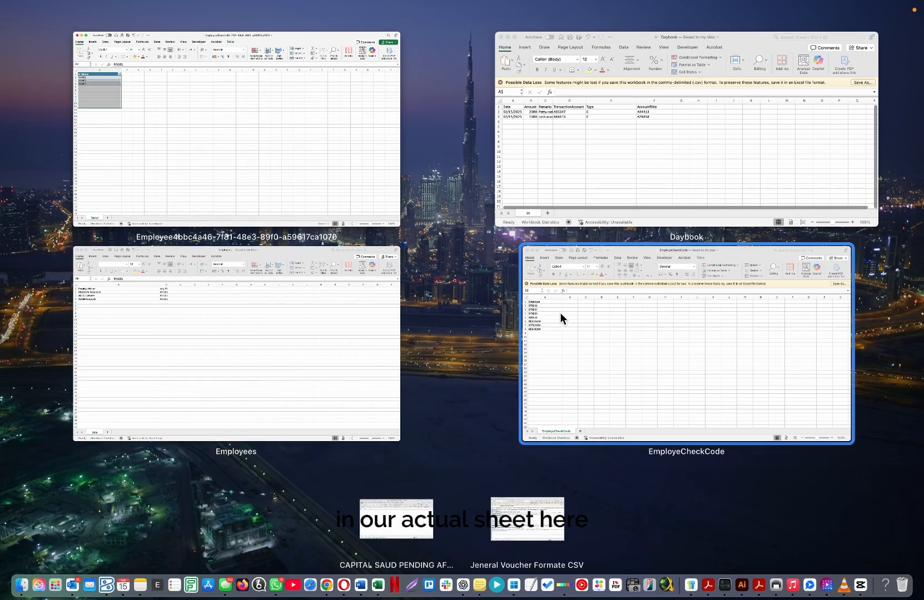
{"action": "left_click", "coordinate": [560, 313]}
{"action": "left_click", "coordinate": [305, 245]}
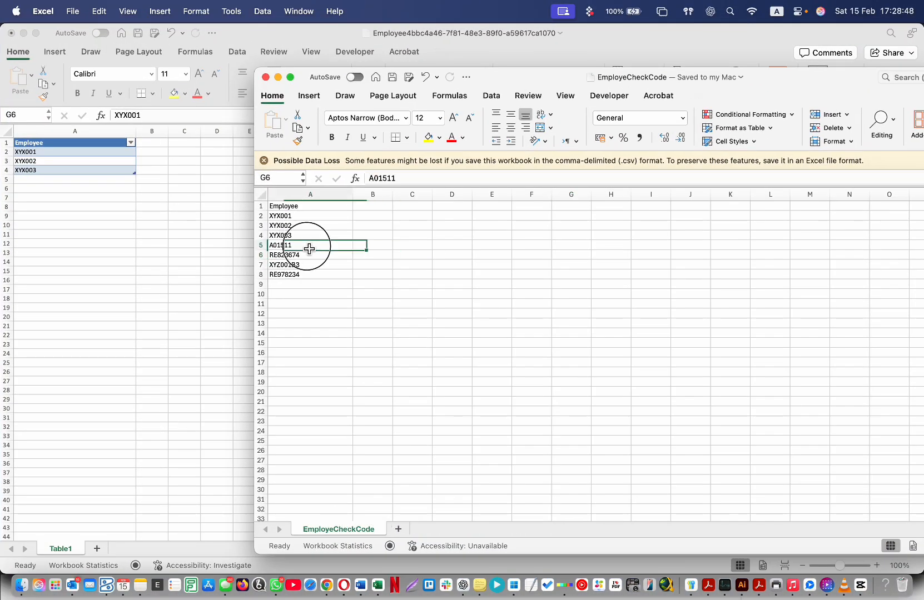
{"action": "left_click", "coordinate": [361, 245]}
{"action": "left_click", "coordinate": [81, 179]}
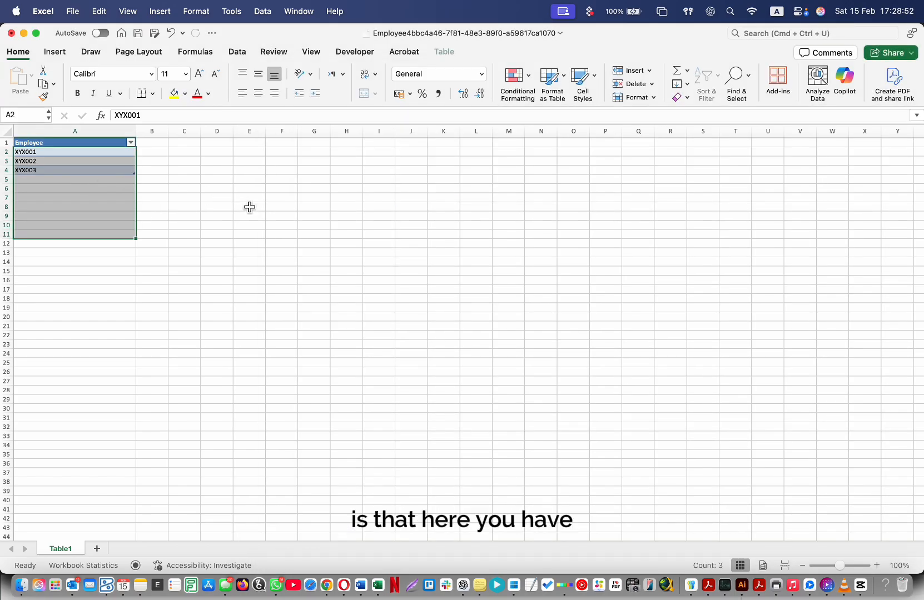
{"action": "left_click", "coordinate": [247, 206]}
{"action": "key", "text": "ctrl+Down"}
{"action": "left_click", "coordinate": [647, 329]}
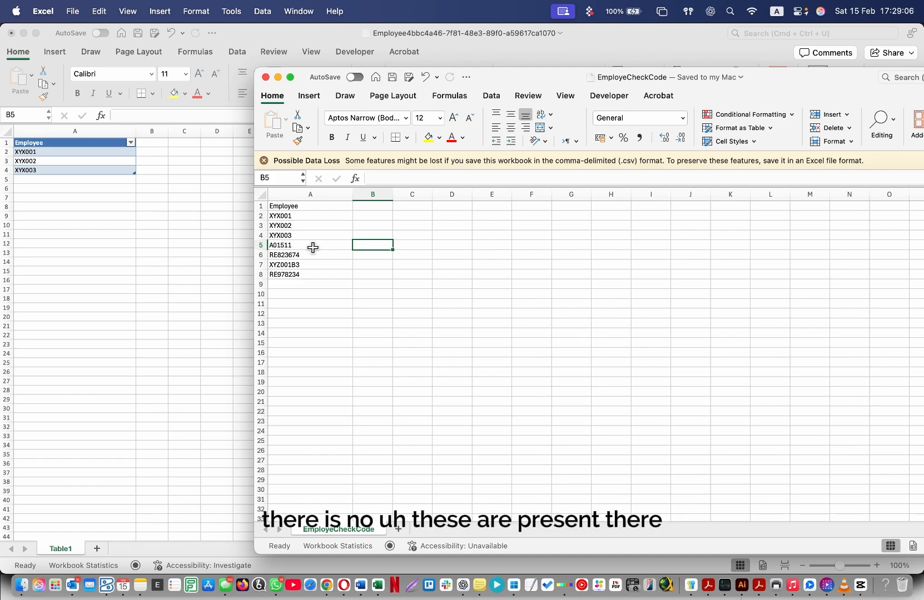
{"action": "left_click", "coordinate": [37, 194]}
{"action": "left_click", "coordinate": [63, 171]}
{"action": "key", "text": "ctrl+Up"}
{"action": "left_click", "coordinate": [609, 364]}
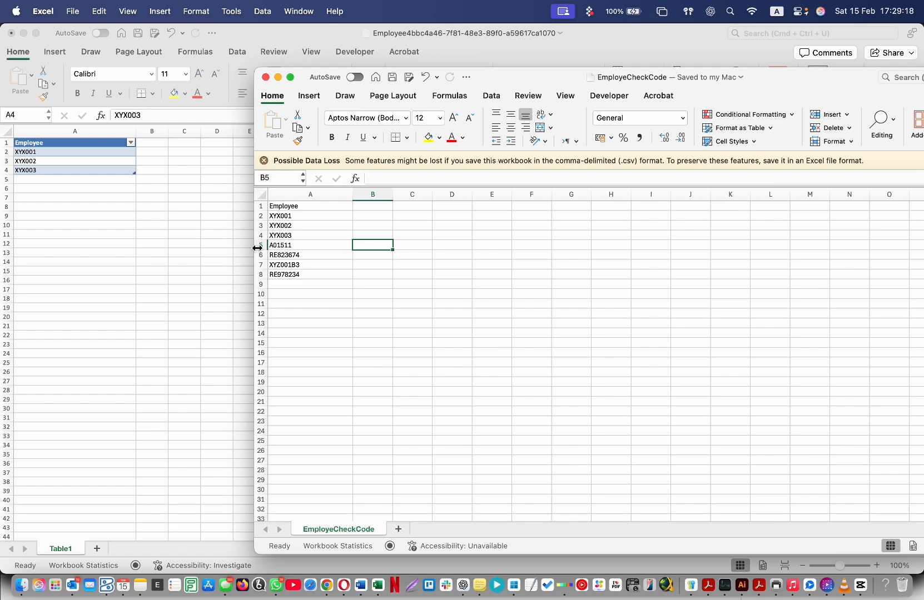
Highlight the codes the system recognised in the EmployeCheckCode sheet.
{"action": "left_click_drag", "start_coordinate": [303, 245], "coordinate": [304, 301]}
{"action": "left_click", "coordinate": [388, 284]}
{"action": "left_click_drag", "start_coordinate": [324, 247], "coordinate": [324, 288]}
{"action": "left_click", "coordinate": [383, 276]}
{"action": "left_click_drag", "start_coordinate": [328, 247], "coordinate": [326, 298]}
{"action": "left_click", "coordinate": [409, 278]}
{"action": "left_click_drag", "start_coordinate": [329, 254], "coordinate": [329, 274]}
{"action": "left_click", "coordinate": [425, 238]}
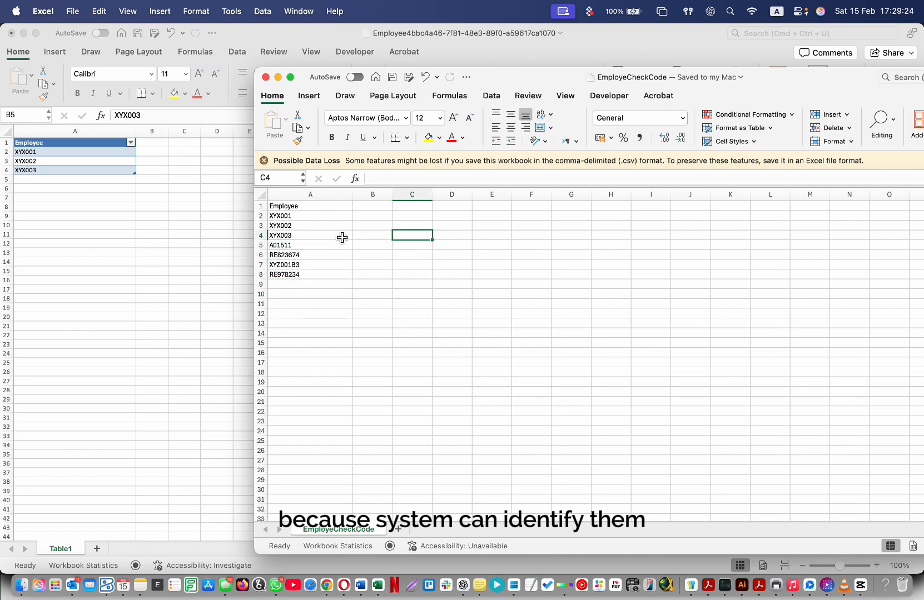
Point out XYX001, XYX002 and XYX003, then copy XYX001 from cell A2.
{"action": "left_click", "coordinate": [331, 217]}
{"action": "left_click", "coordinate": [317, 229]}
{"action": "left_click", "coordinate": [307, 234]}
{"action": "left_click", "coordinate": [418, 245]}
{"action": "left_click", "coordinate": [316, 235]}
{"action": "left_click", "coordinate": [338, 224]}
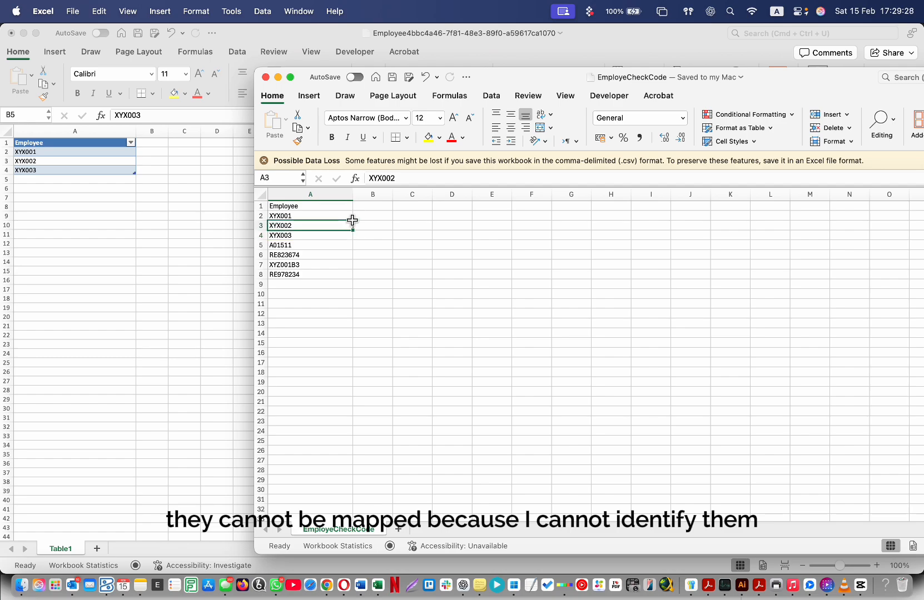
{"action": "left_click", "coordinate": [321, 216]}
{"action": "key", "text": "super+c"}
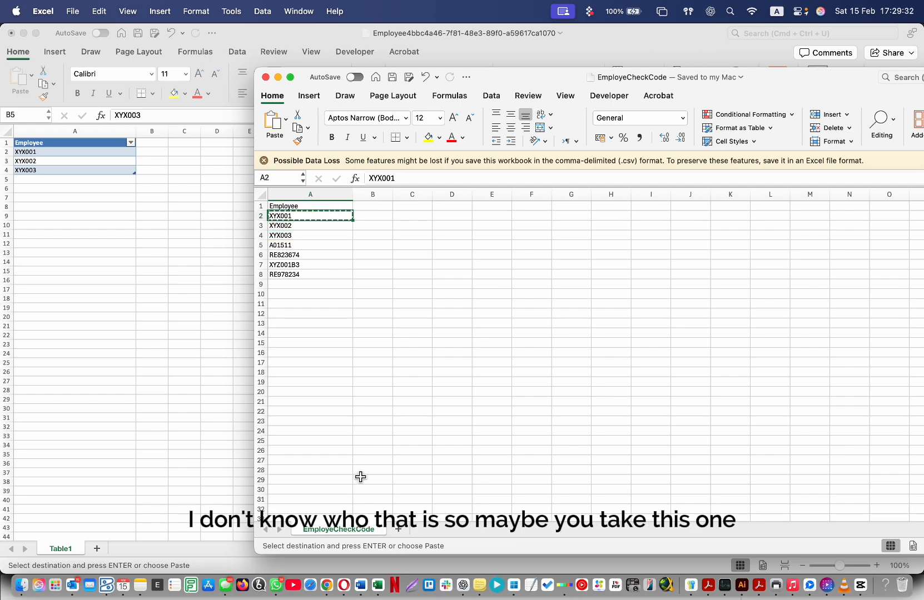
{"action": "left_click", "coordinate": [326, 585]}
Paste XYX001 into employee XYZ's code list and add it as an account code.
{"action": "scroll", "coordinate": [616, 428], "scroll_direction": "down", "scroll_amount": 5}
{"action": "scroll", "coordinate": [623, 435], "scroll_direction": "down", "scroll_amount": 3}
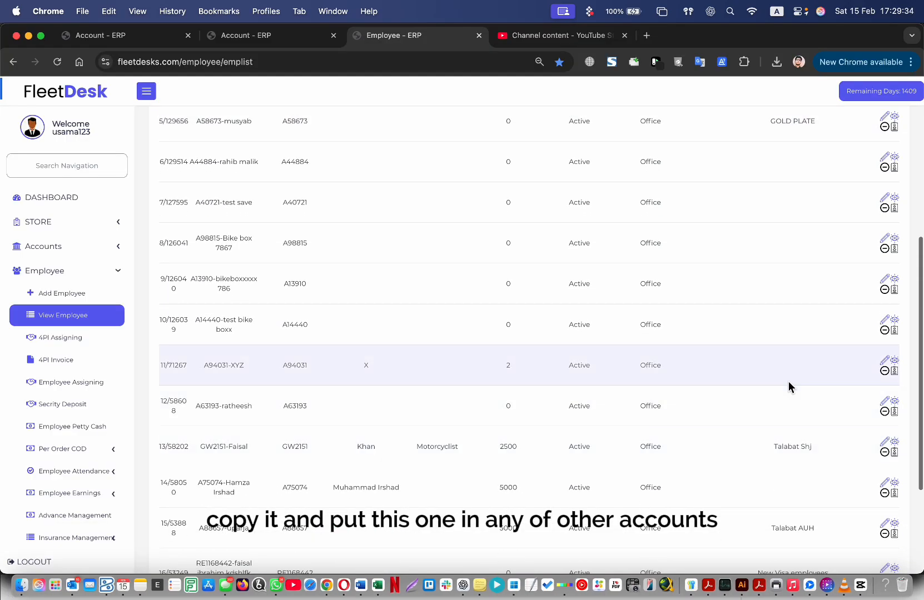
{"action": "left_click", "coordinate": [893, 370]}
{"action": "left_click", "coordinate": [418, 218]}
{"action": "key", "text": "super+v"}
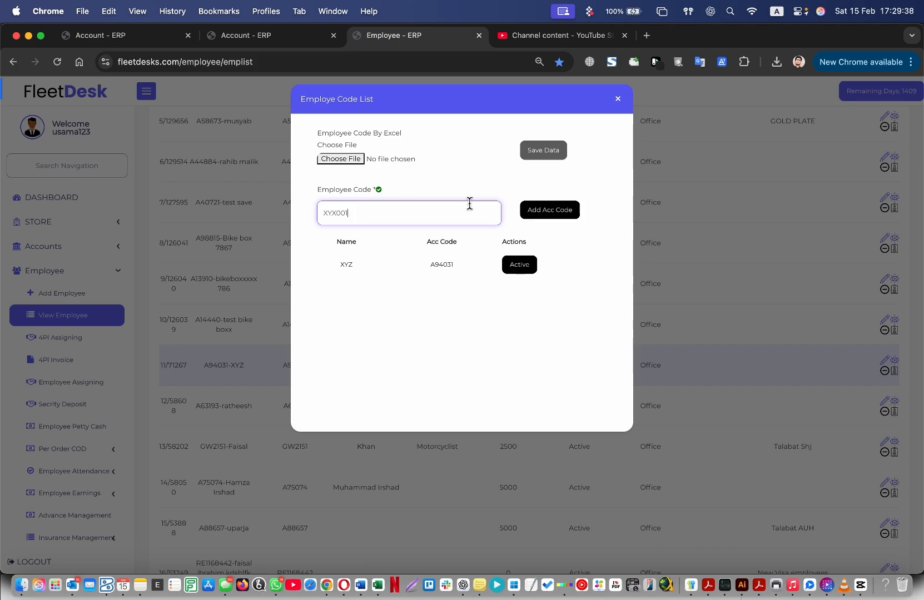
{"action": "double_click", "coordinate": [351, 193]}
{"action": "left_click", "coordinate": [429, 194]}
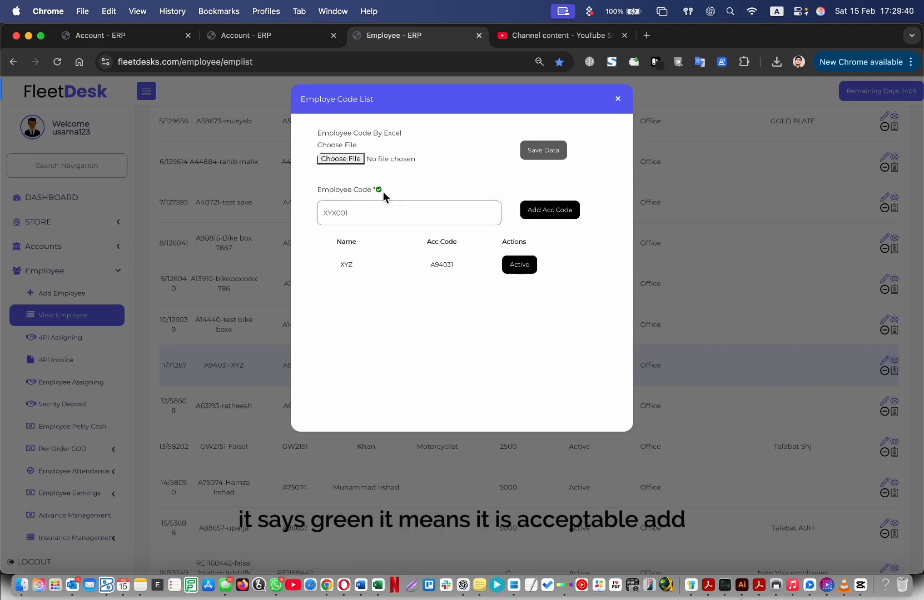
{"action": "left_click_drag", "start_coordinate": [363, 192], "coordinate": [389, 192]}
{"action": "left_click", "coordinate": [549, 210]}
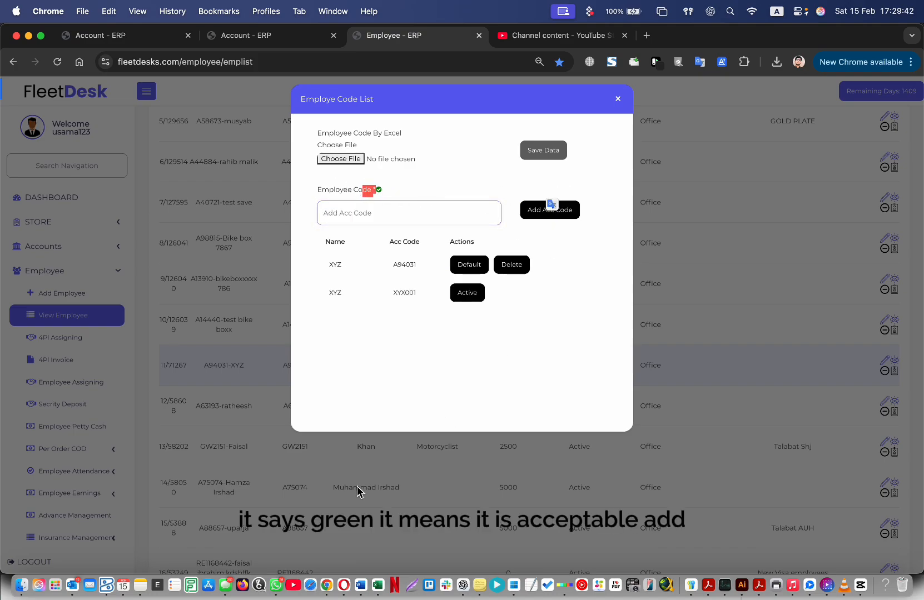
{"action": "left_click", "coordinate": [617, 98]}
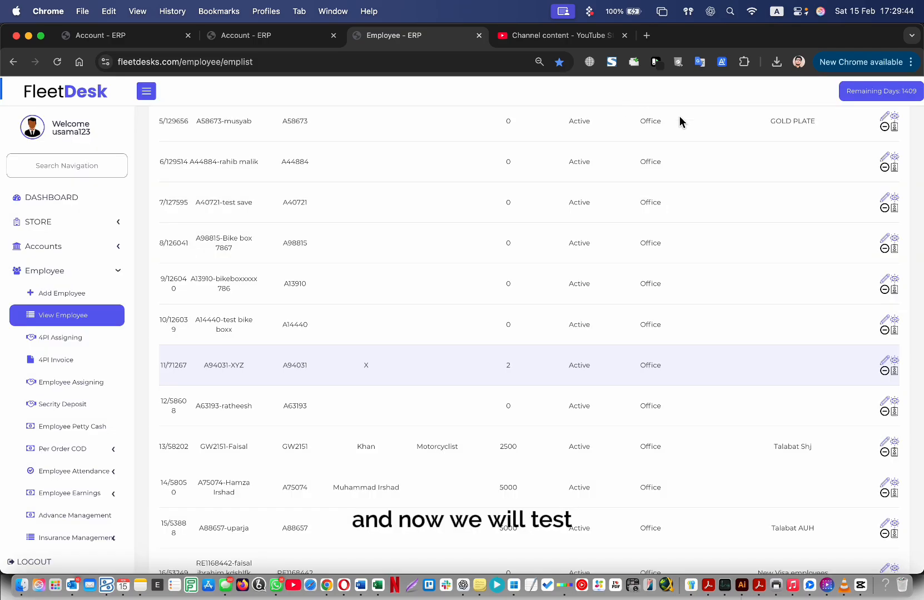
Re-run Check Employee on EmployeCheckCode.csv and open the returned result from downloads.
{"action": "left_click", "coordinate": [714, 140]}
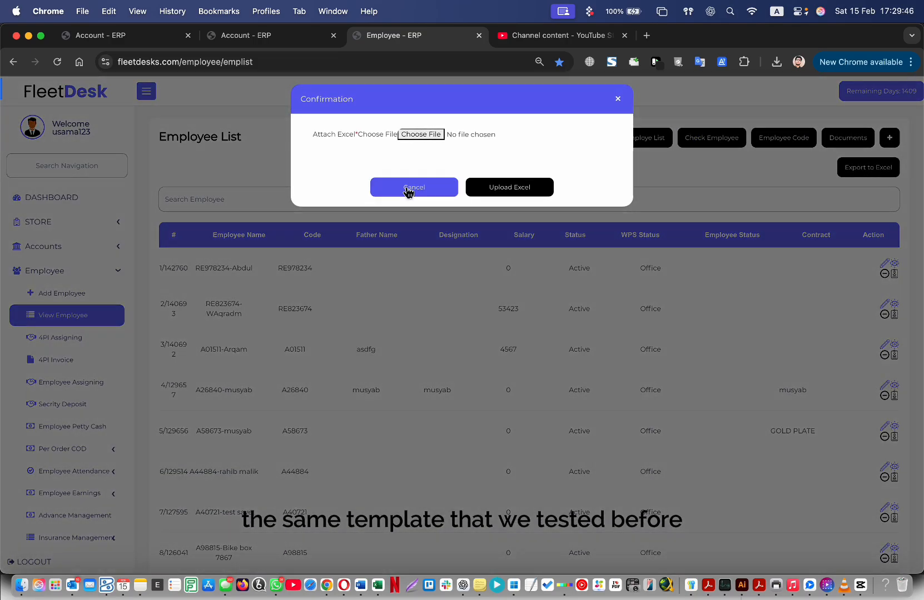
{"action": "left_click", "coordinate": [432, 135]}
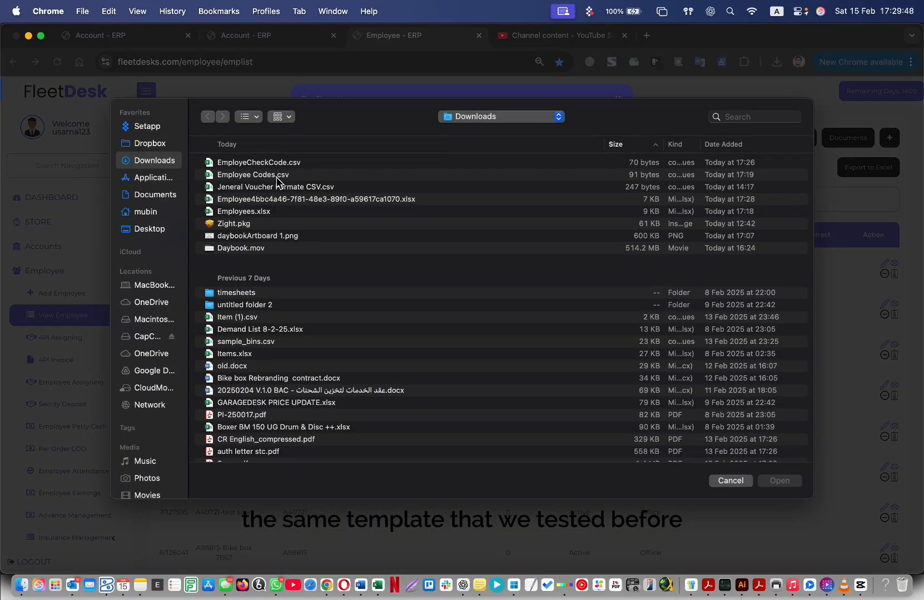
{"action": "left_click", "coordinate": [284, 162]}
{"action": "double_click", "coordinate": [285, 163]}
{"action": "left_click", "coordinate": [495, 188]}
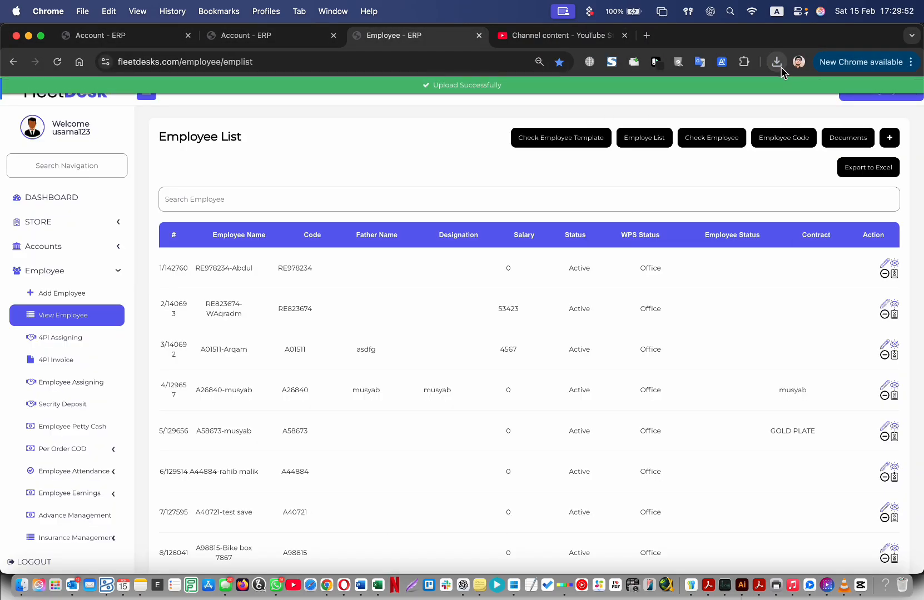
{"action": "left_click", "coordinate": [777, 62]}
{"action": "left_click", "coordinate": [676, 125]}
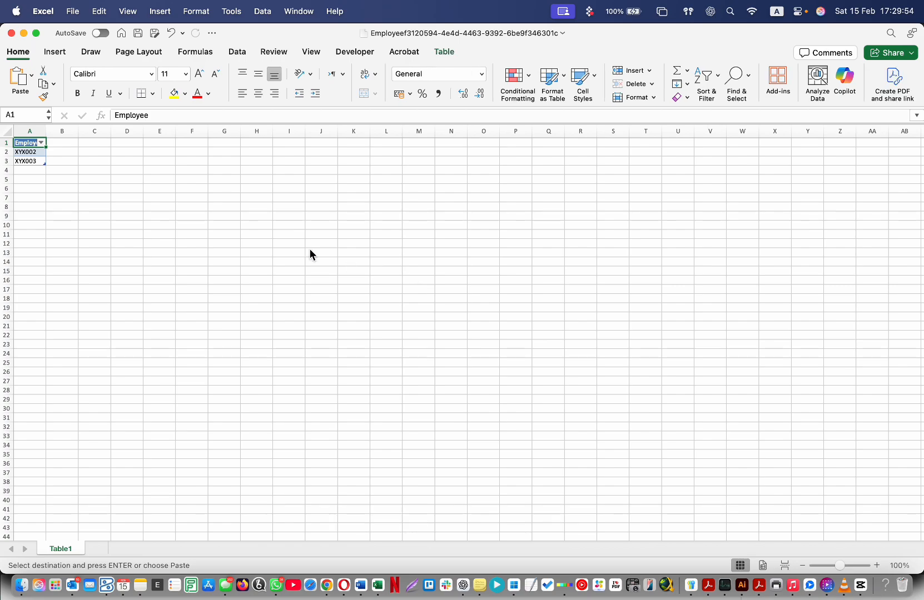
Review the result sheet listing only XYX002 and XYX003, then return to FleetDesk.
{"action": "left_click", "coordinate": [159, 206]}
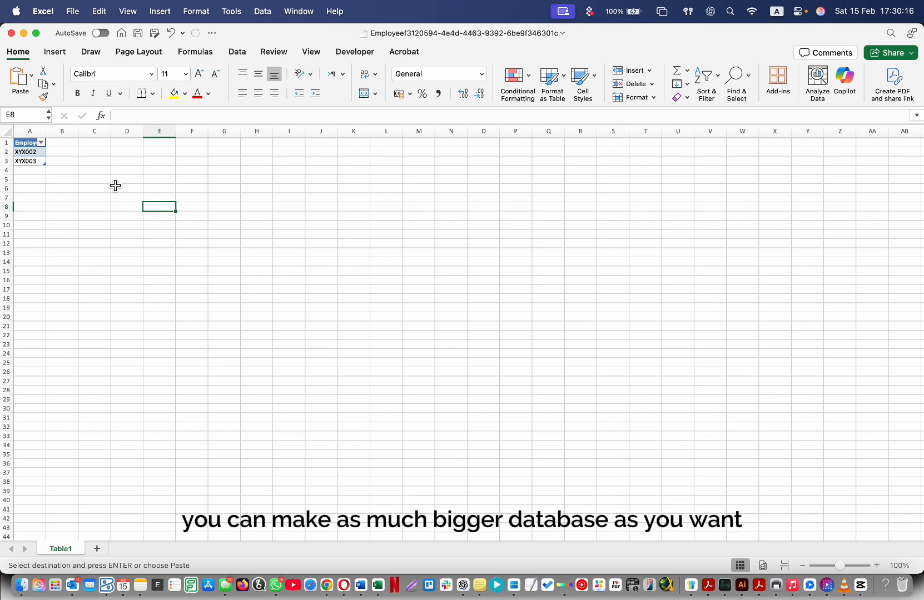
{"action": "left_click", "coordinate": [327, 585]}
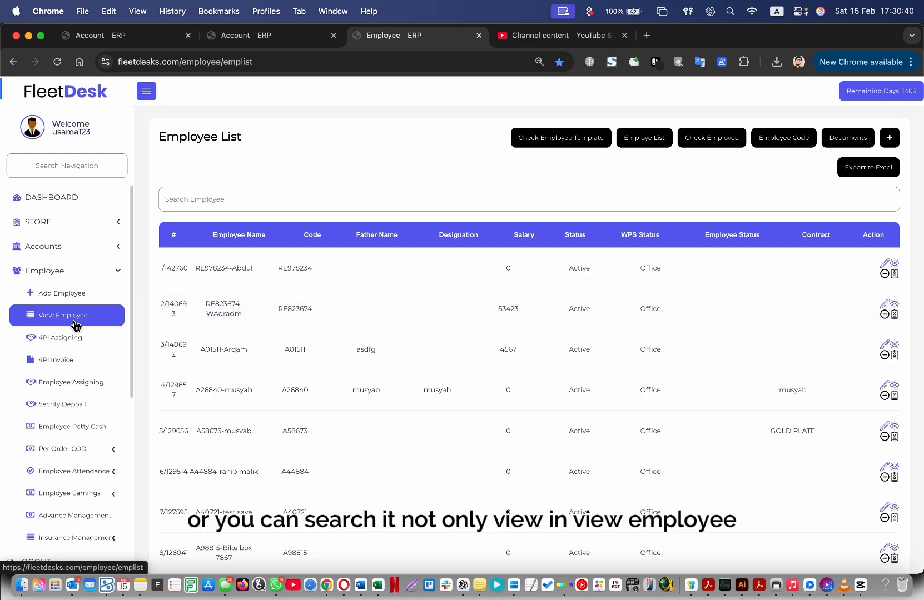
Expand Accounts and open a new Day Book entry form.
{"action": "left_click", "coordinate": [56, 246]}
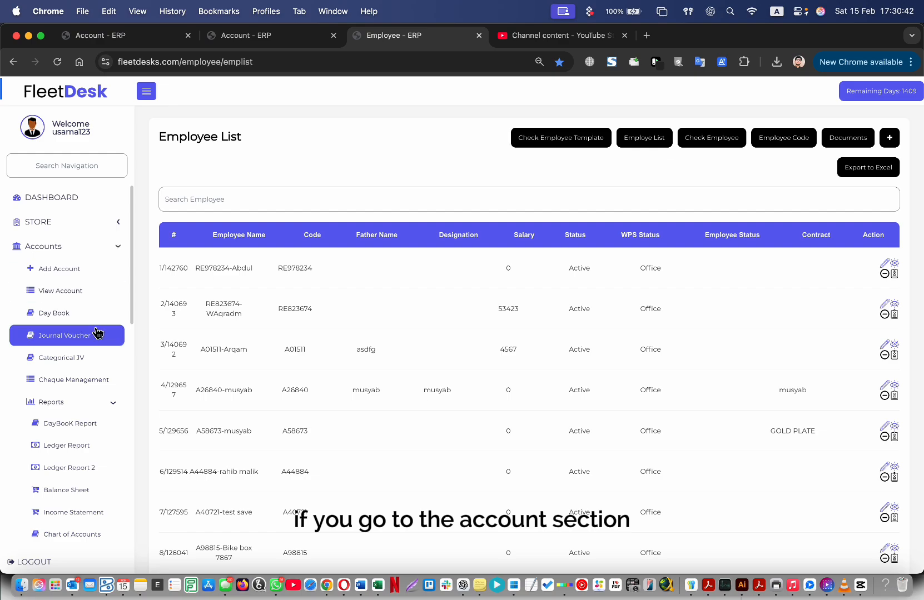
{"action": "left_click", "coordinate": [91, 279]}
{"action": "left_click", "coordinate": [109, 324]}
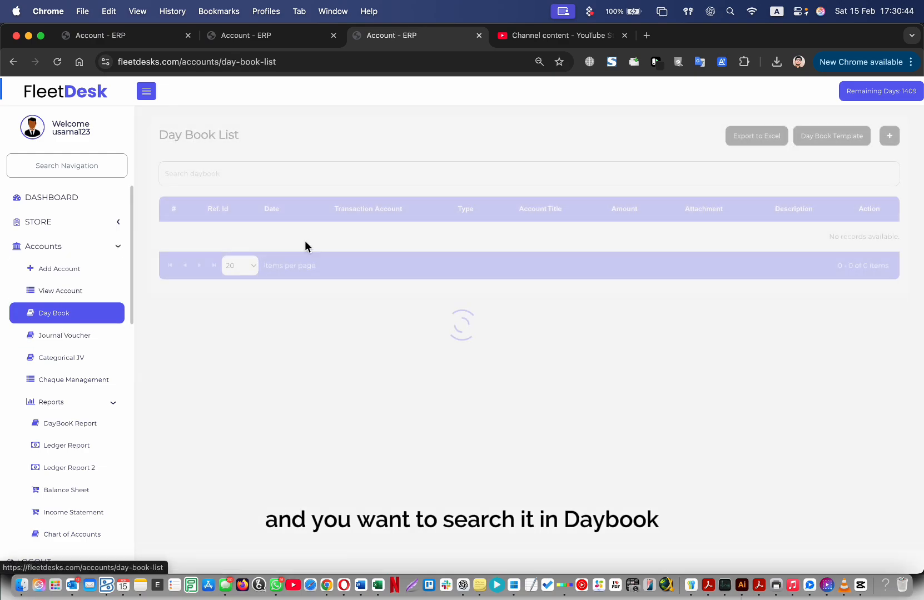
{"action": "left_click", "coordinate": [889, 136]}
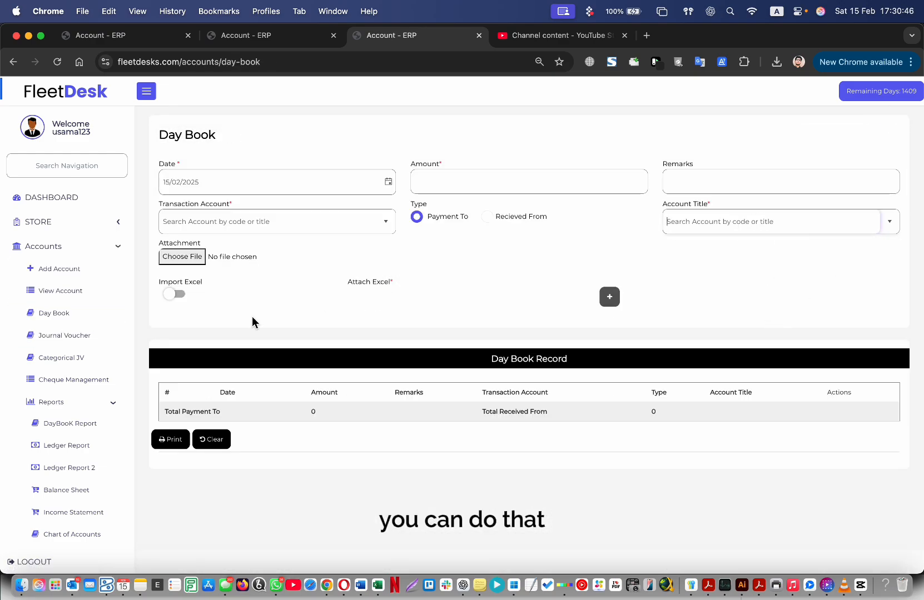
Expand the sidebar's Employee section and click around the Dock and browser tab bar.
{"action": "scroll", "coordinate": [89, 439], "scroll_direction": "down", "scroll_amount": 5}
{"action": "left_click", "coordinate": [86, 448]}
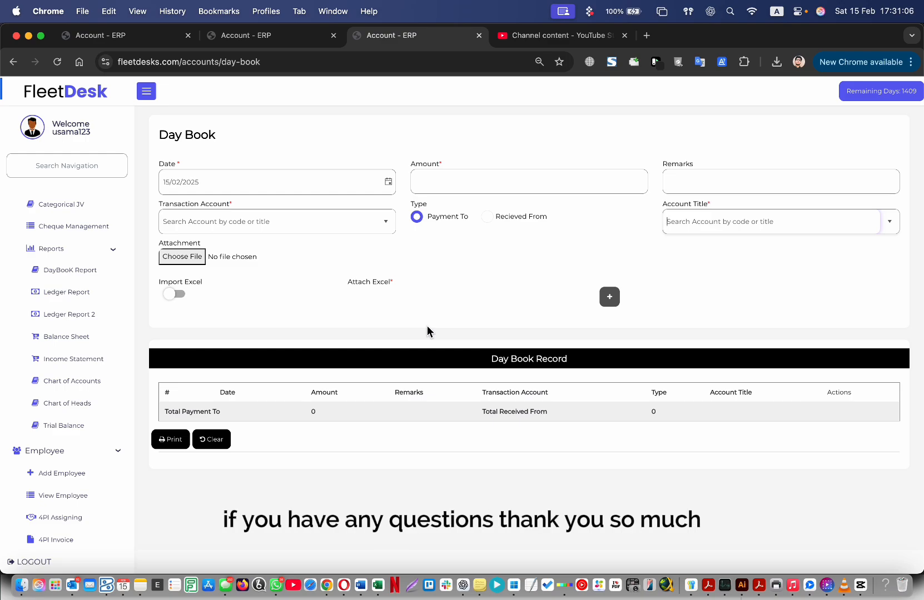
{"action": "left_click", "coordinate": [863, 592]}
{"action": "left_click", "coordinate": [834, 579]}
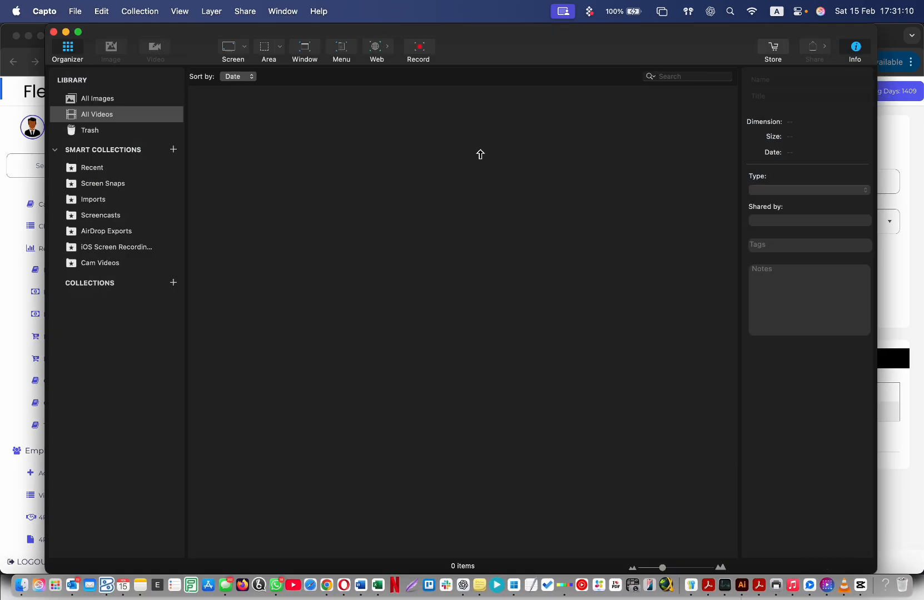
{"action": "left_click", "coordinate": [421, 46]}
{"action": "left_click", "coordinate": [437, 68]}
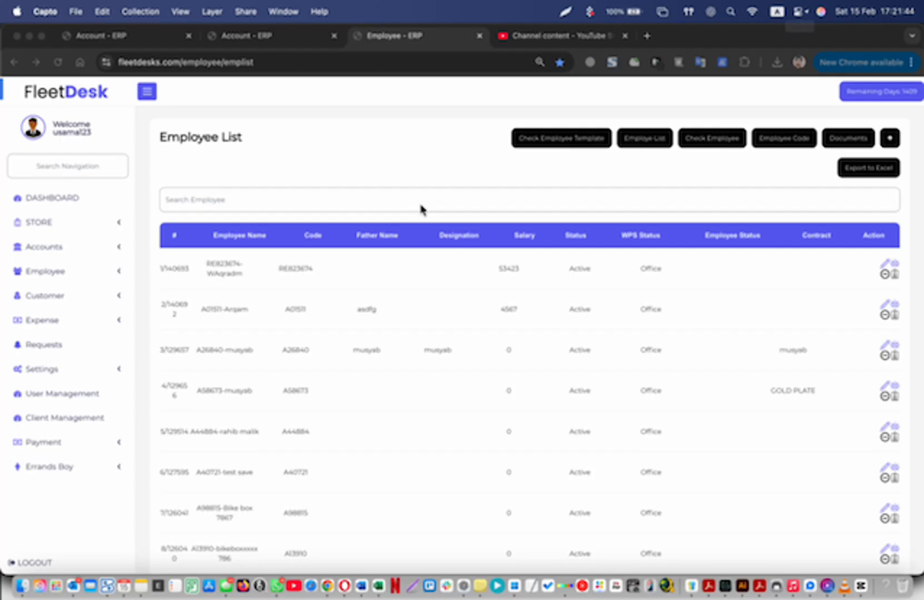